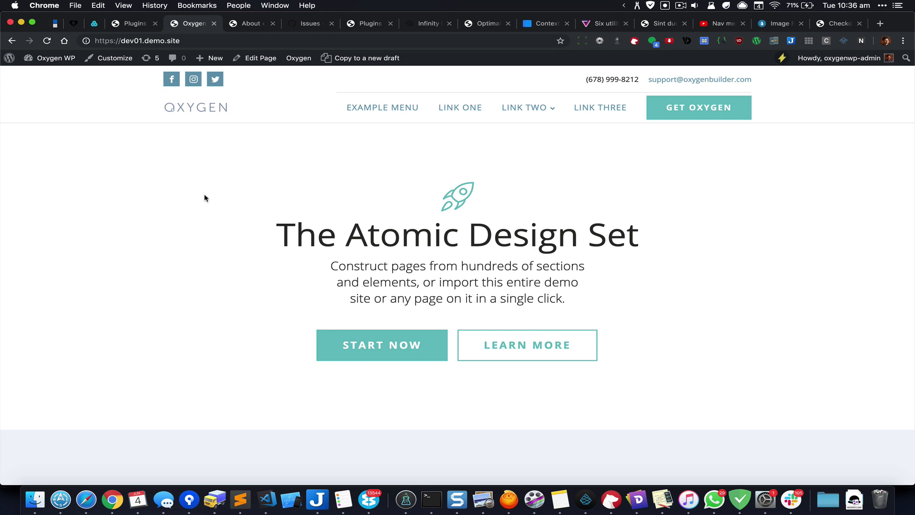
# Step: Switch from the demo site's home page to the WordPress Installed Plugins page
pyautogui.click(135, 23)
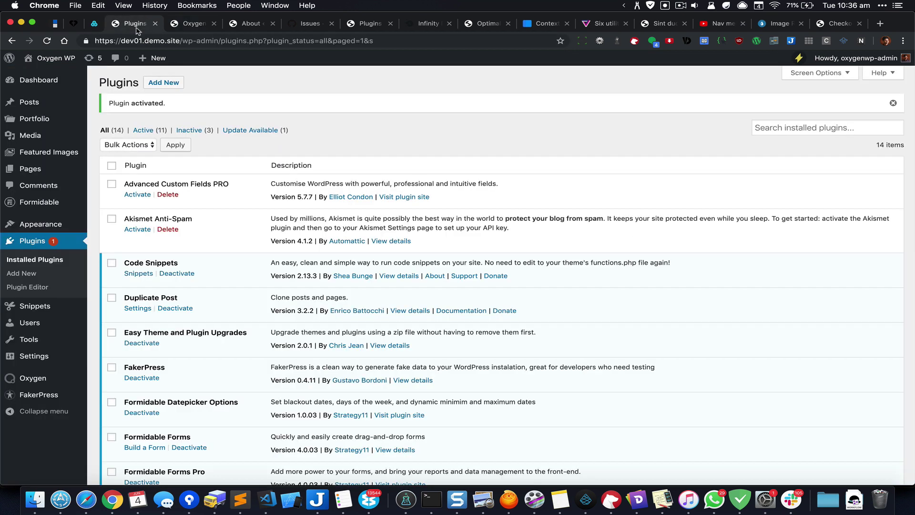
# Step: Search Add Plugins for 'elegant fonts', then install and activate Elegant Custom Fonts
pyautogui.click(184, 82)
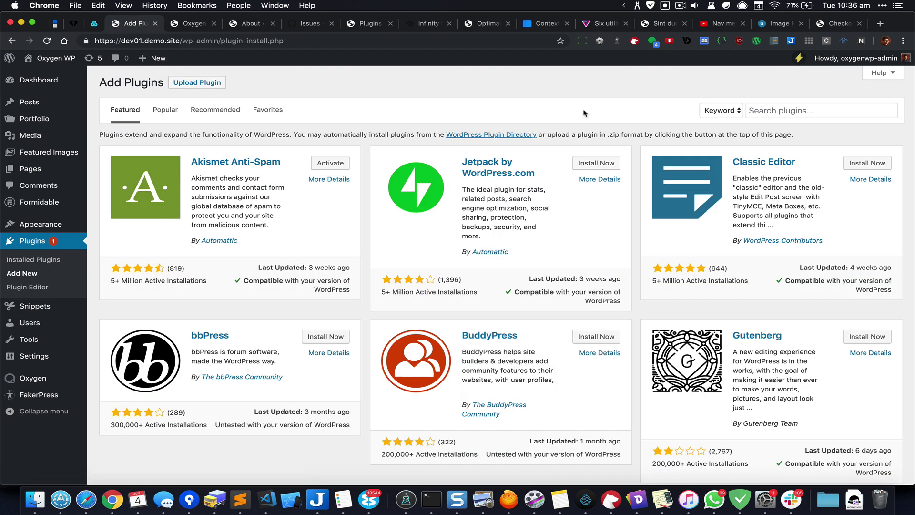
pyautogui.click(770, 109)
pyautogui.write('e')
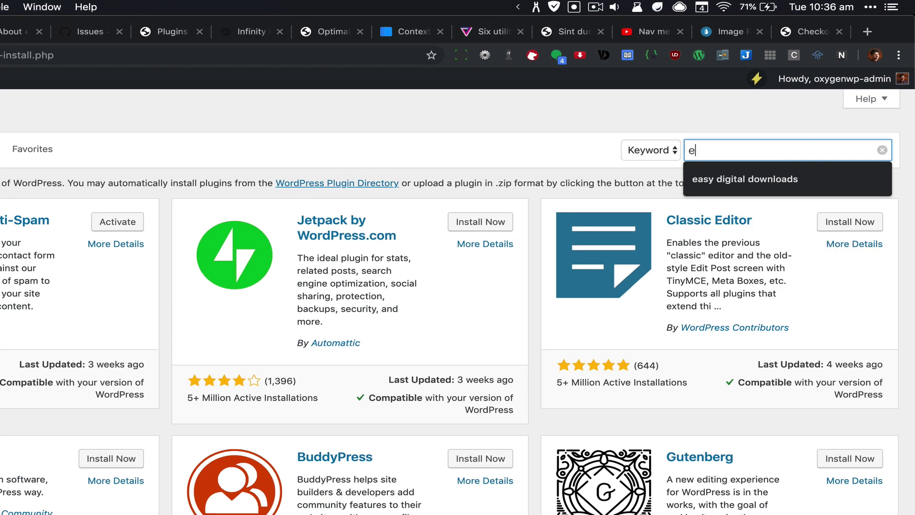
pyautogui.write('legant fonts')
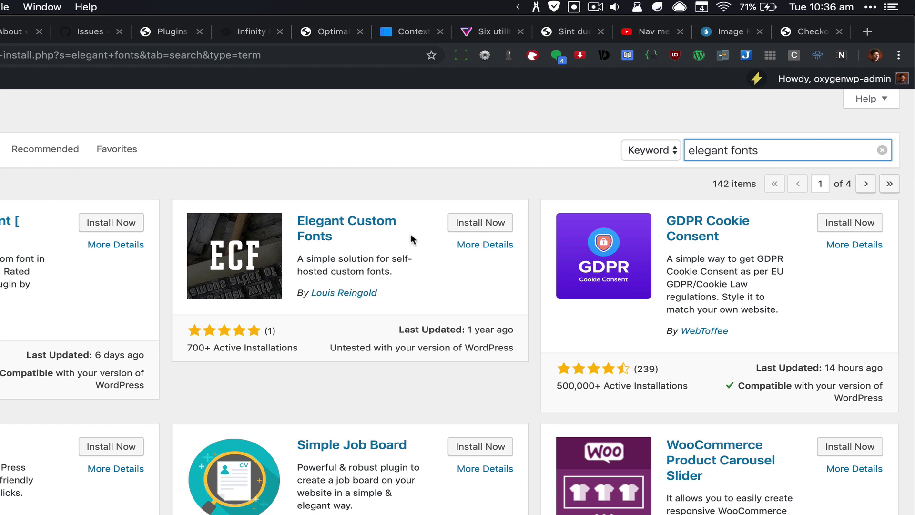
pyautogui.click(479, 224)
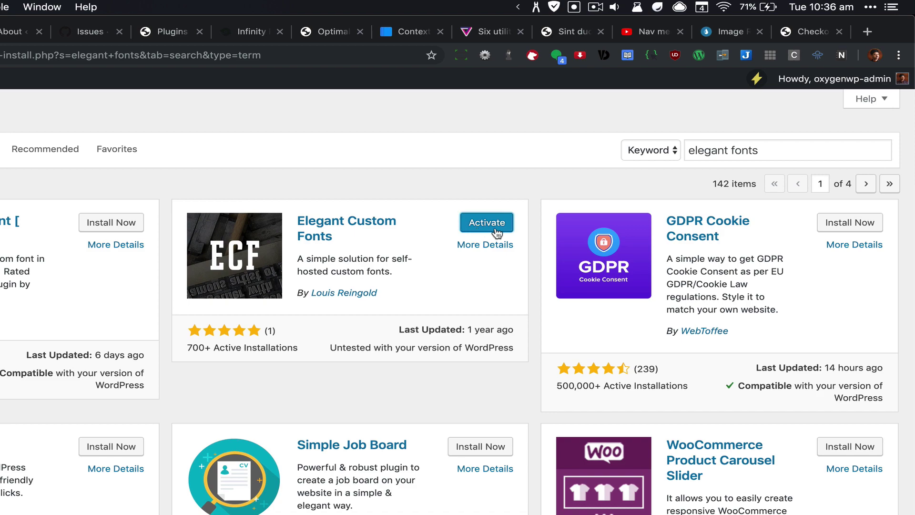
pyautogui.click(497, 233)
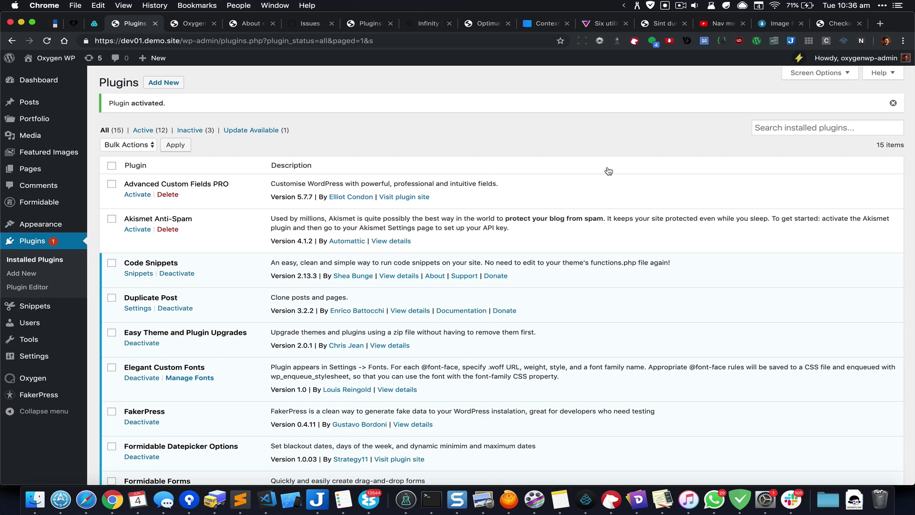
pyautogui.scroll(-2, 343, 243)
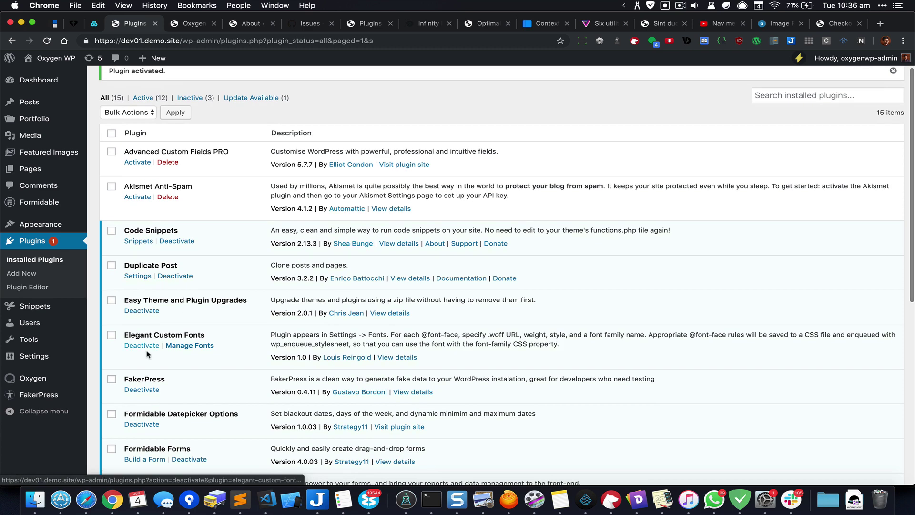
# Step: Open Elegant Custom Fonts' Add Font Family form and check the local Gravity font files
pyautogui.click(196, 351)
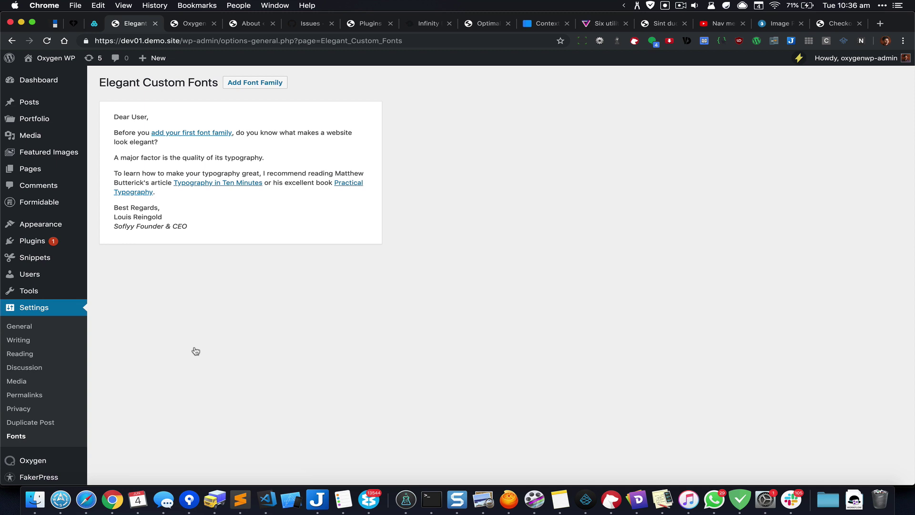
pyautogui.click(272, 84)
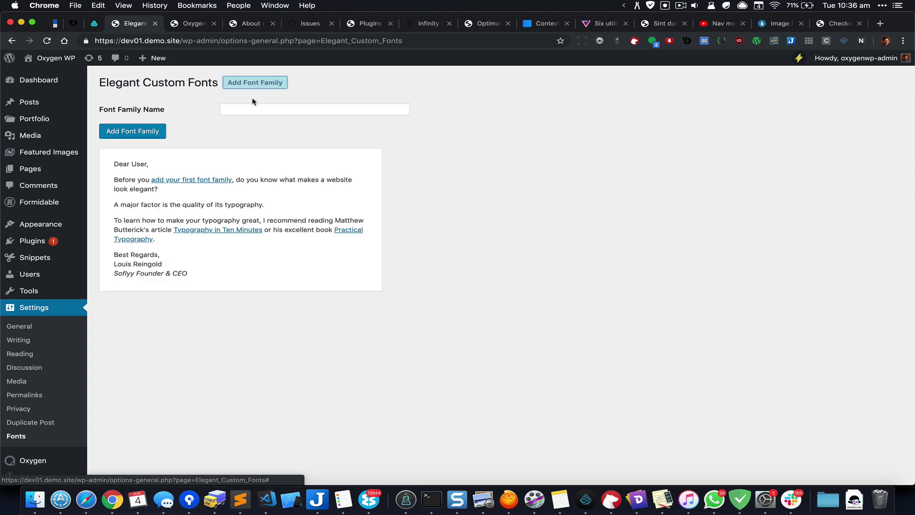
pyautogui.click(274, 109)
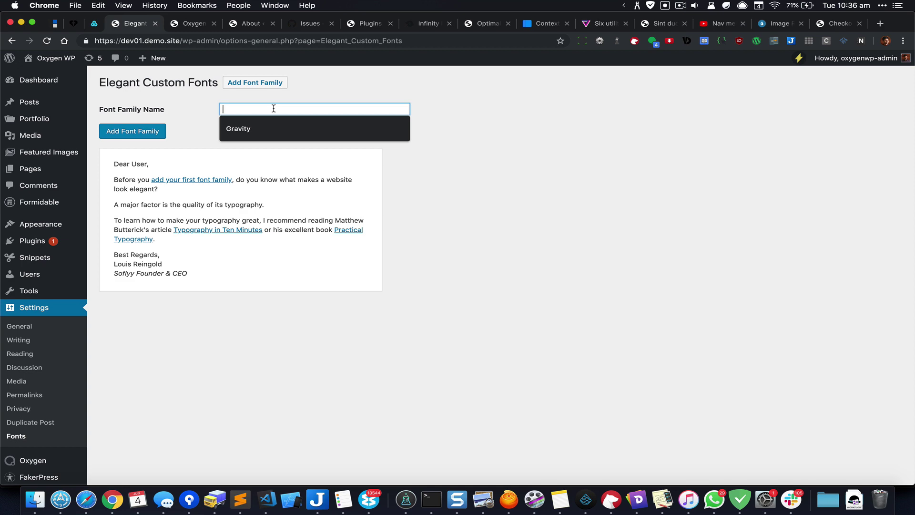
pyautogui.click(359, 91)
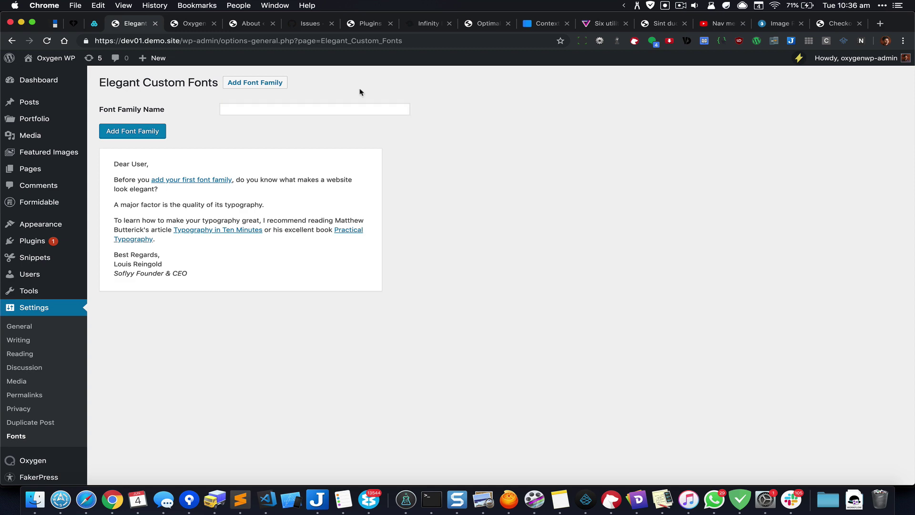
pyautogui.press('super+Tab')
pyautogui.press('super+Tab')
pyautogui.press('super+Tab')
pyautogui.press('super+Tab')
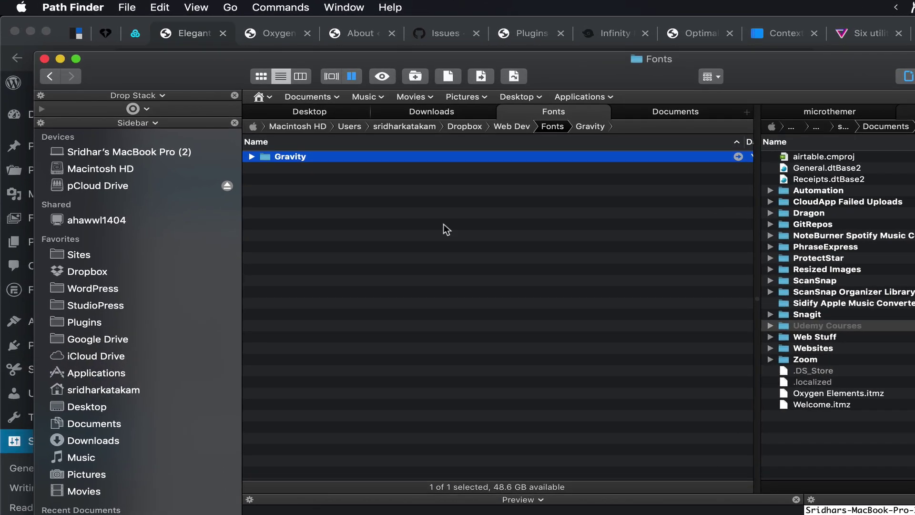
pyautogui.press('super+Down')
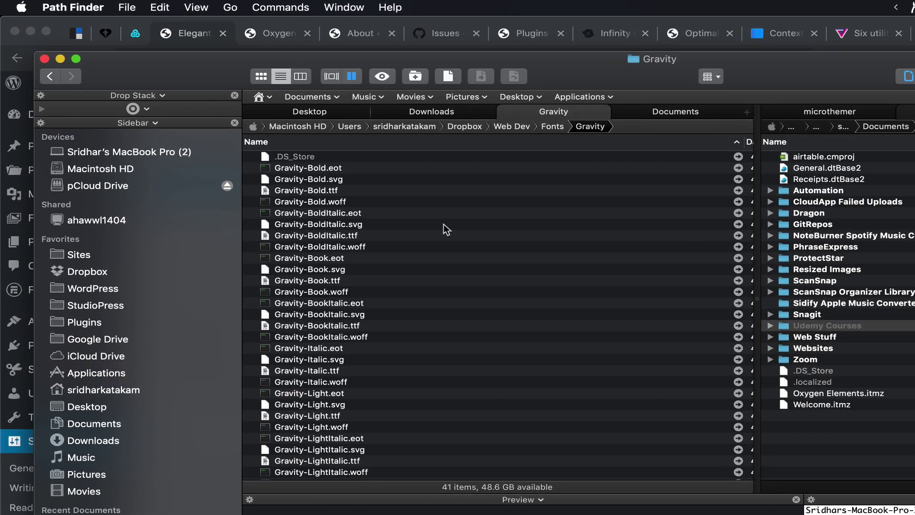
pyautogui.press('super+Tab')
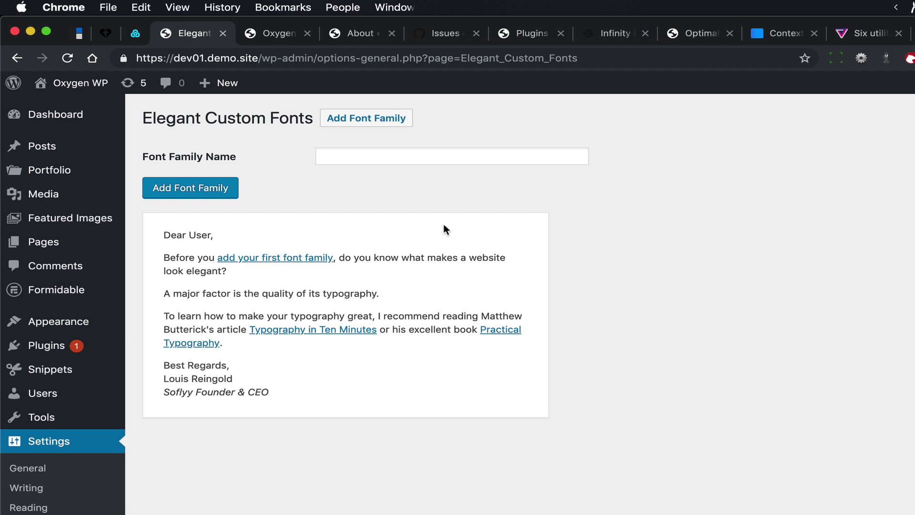
# Step: Enter 'Gravity' as the font family name and create the family
pyautogui.click(439, 160)
pyautogui.click(387, 184)
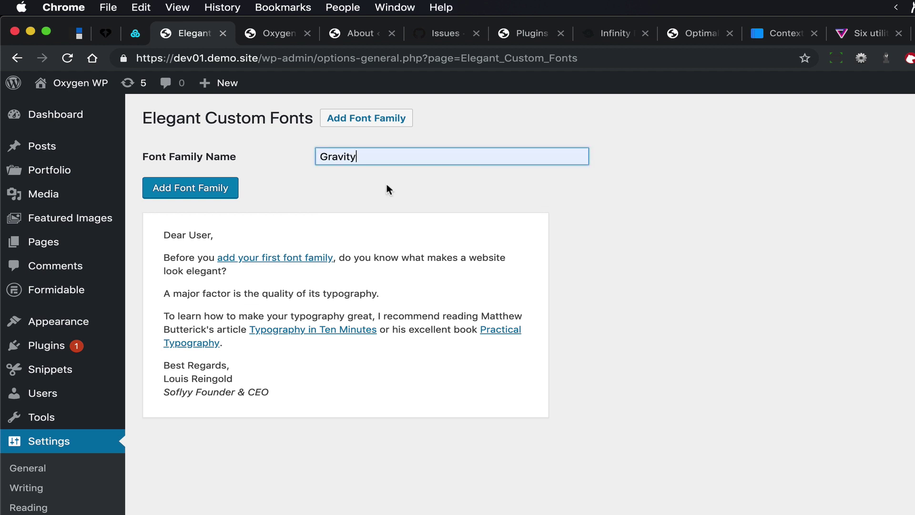
pyautogui.click(222, 195)
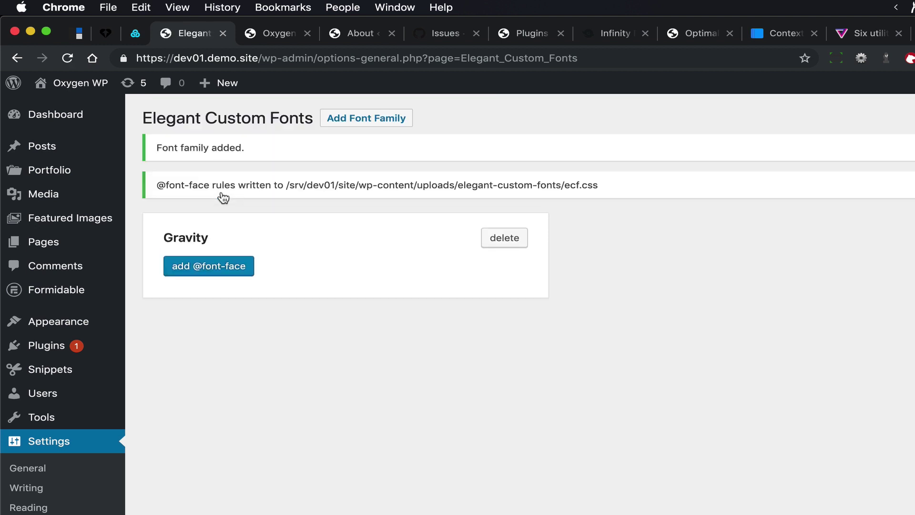
pyautogui.click(224, 269)
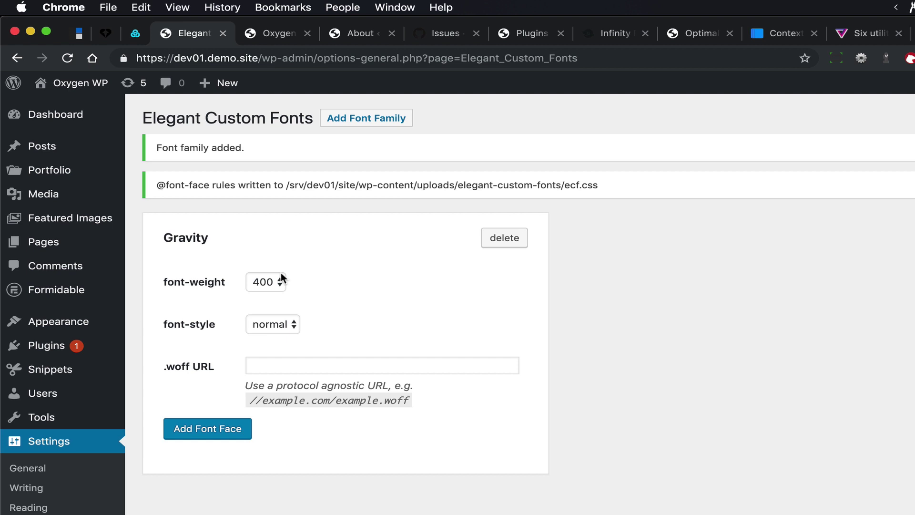
pyautogui.click(336, 363)
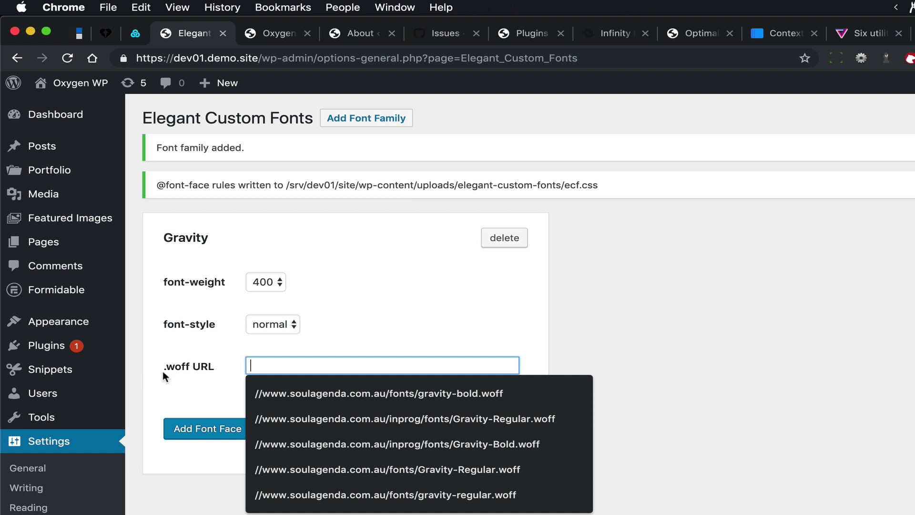
pyautogui.click(362, 335)
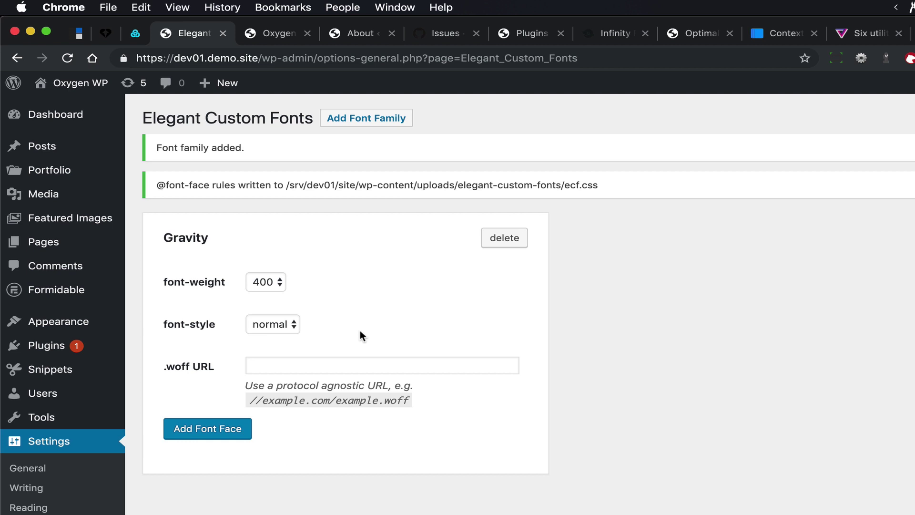
# Step: In a new Add Plugins tab, search 'file manager', then install and activate File Manager
pyautogui.moveTo(76, 346)
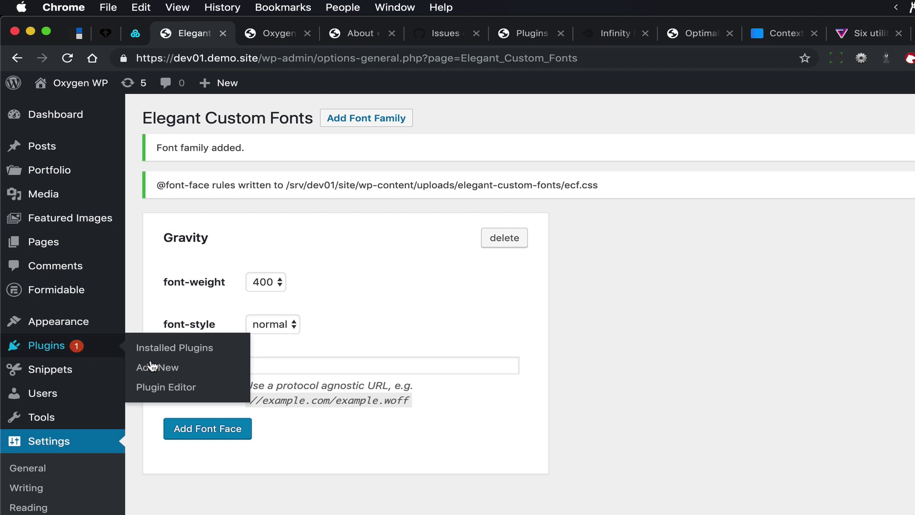
pyautogui.rightClick(160, 368)
pyautogui.click(241, 370)
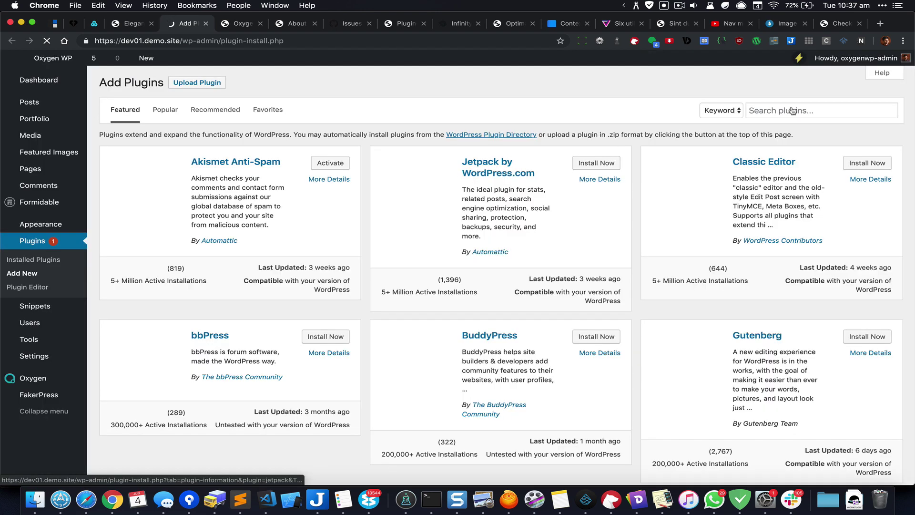
pyautogui.click(790, 109)
pyautogui.write('file mgr')
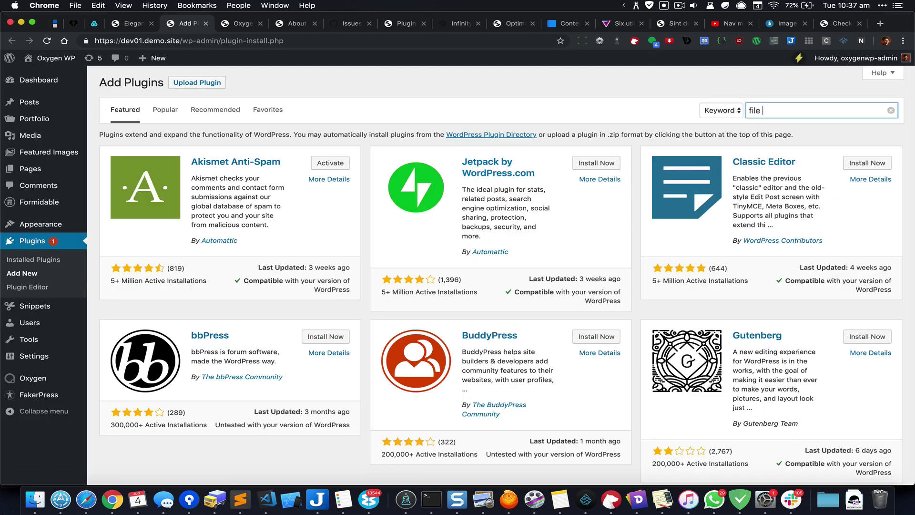
pyautogui.press('BackSpace')
pyautogui.press('BackSpace')
pyautogui.press('BackSpace')
pyautogui.write('manager')
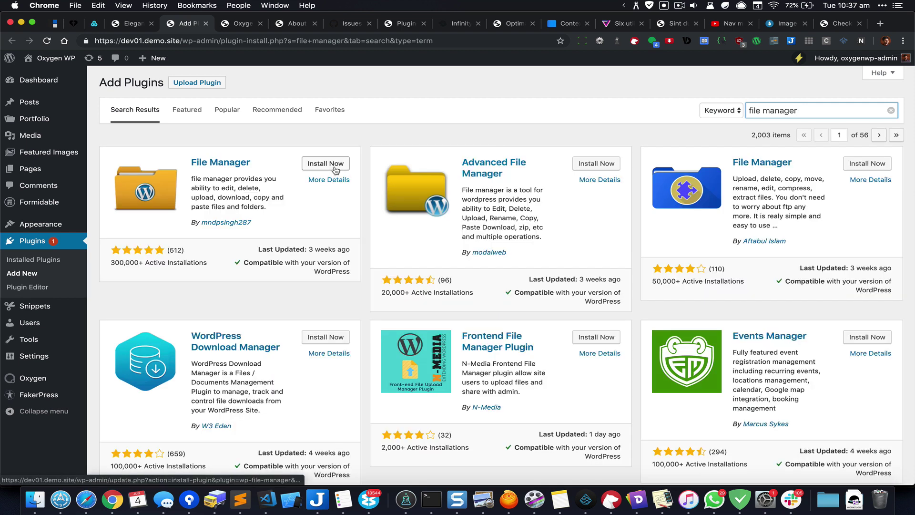
pyautogui.click(335, 166)
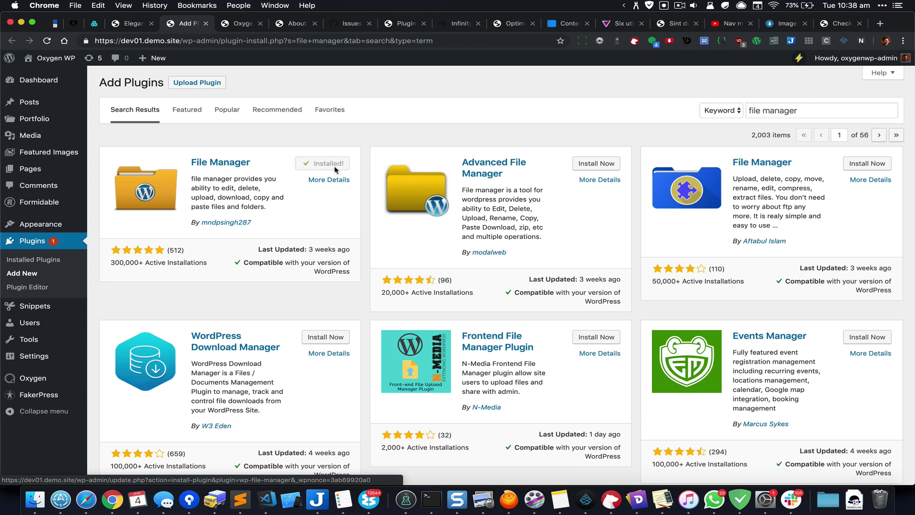
pyautogui.click(336, 164)
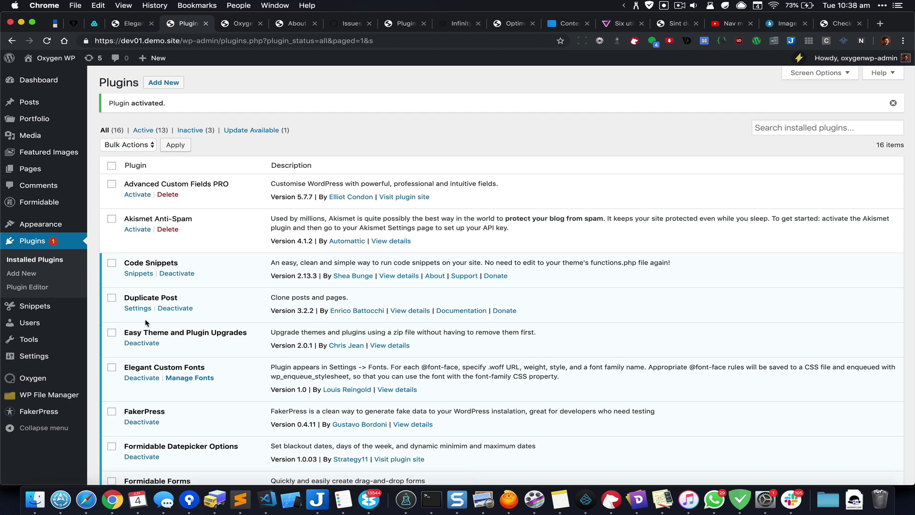
# Step: Open WP File Manager, declining the newsletter signup and postponing the review request
pyautogui.moveTo(76, 396)
pyautogui.click(120, 388)
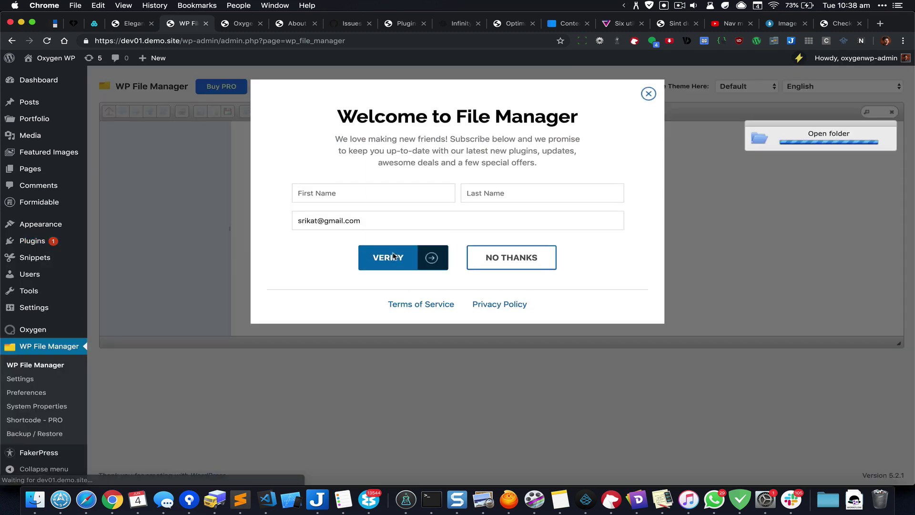
pyautogui.click(527, 330)
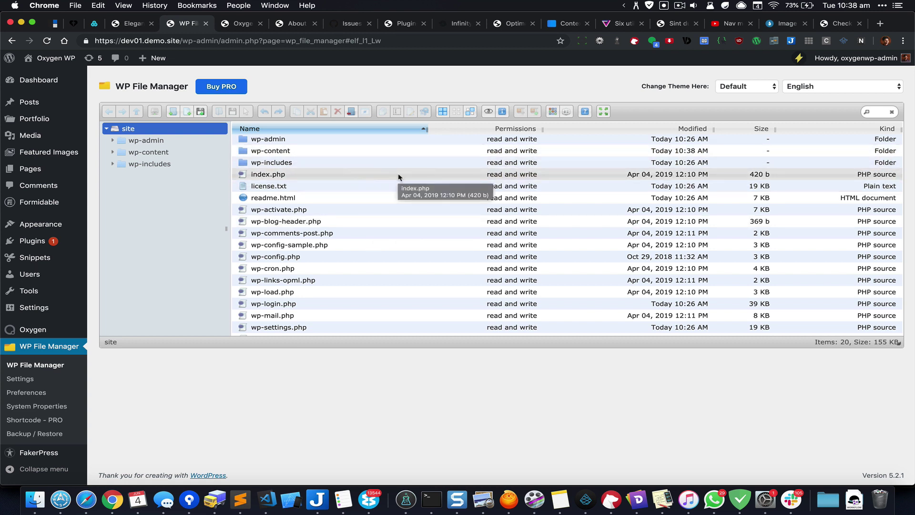
pyautogui.scroll(-1, 373, 165)
pyautogui.scroll(-3, 373, 166)
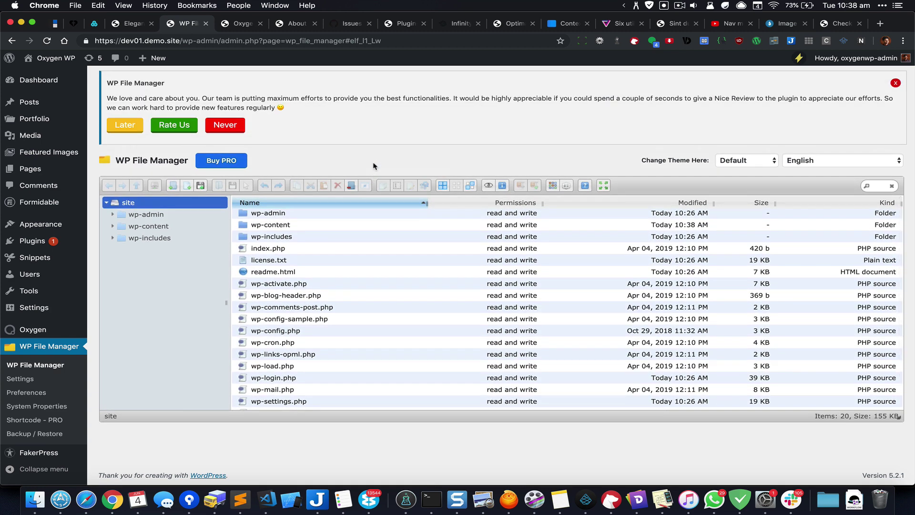
pyautogui.click(114, 127)
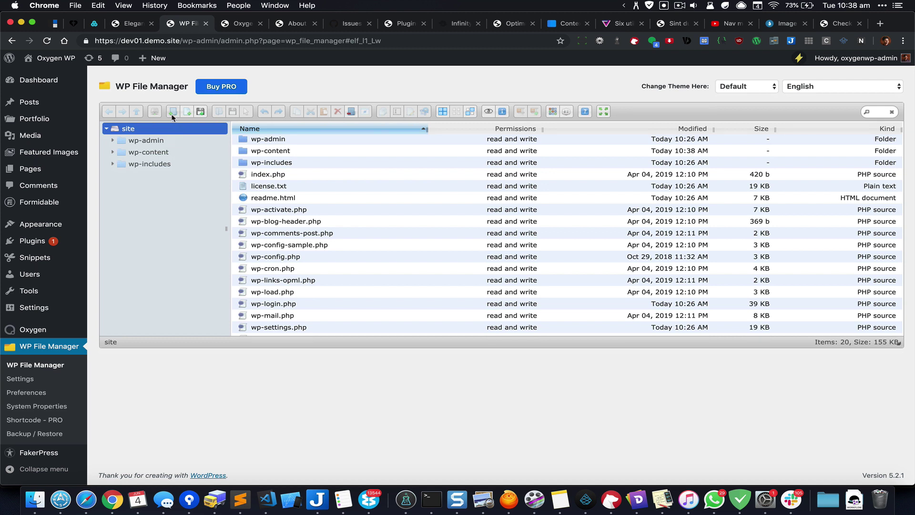
# Step: Create a 'fonts' folder in the site root and open it
pyautogui.click(172, 112)
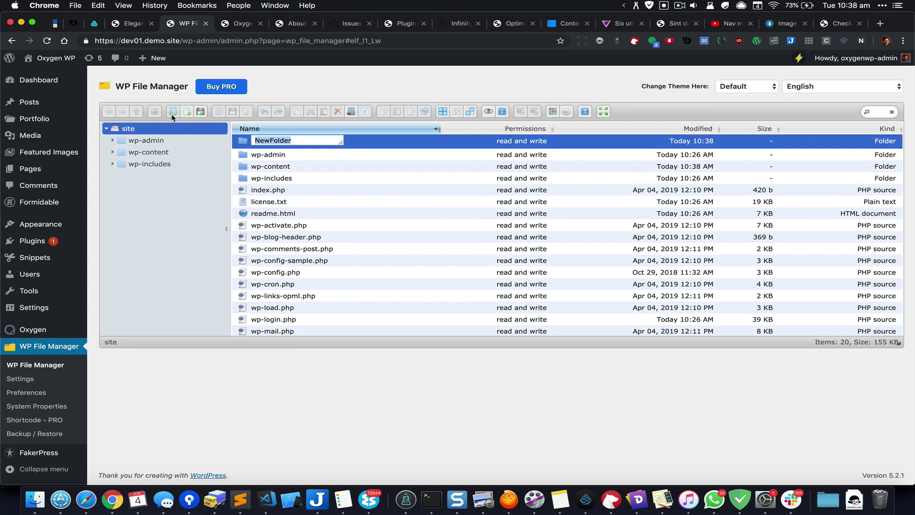
pyautogui.write('fonts')
pyautogui.press('Return')
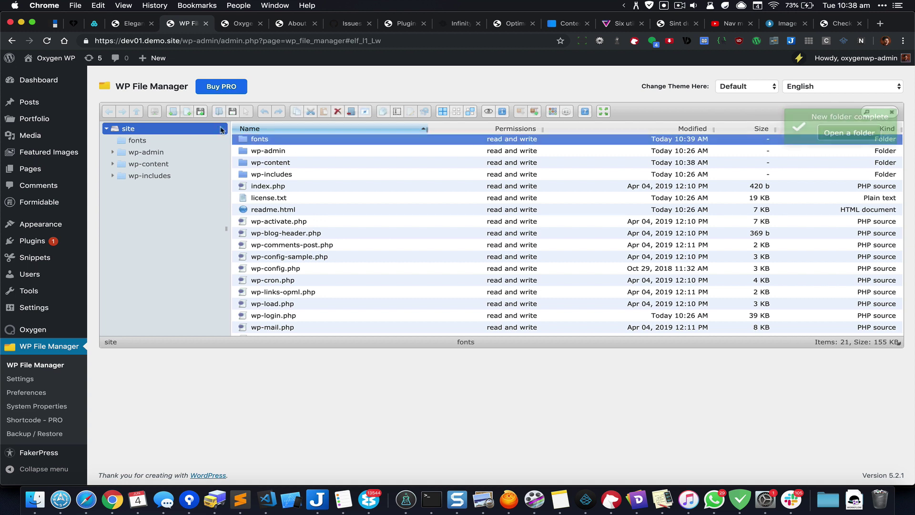
pyautogui.click(298, 143)
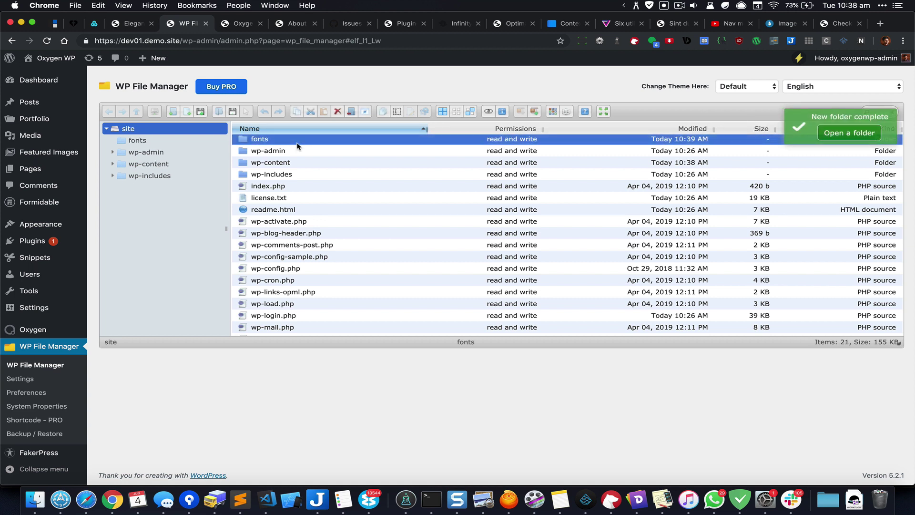
pyautogui.doubleClick(243, 143)
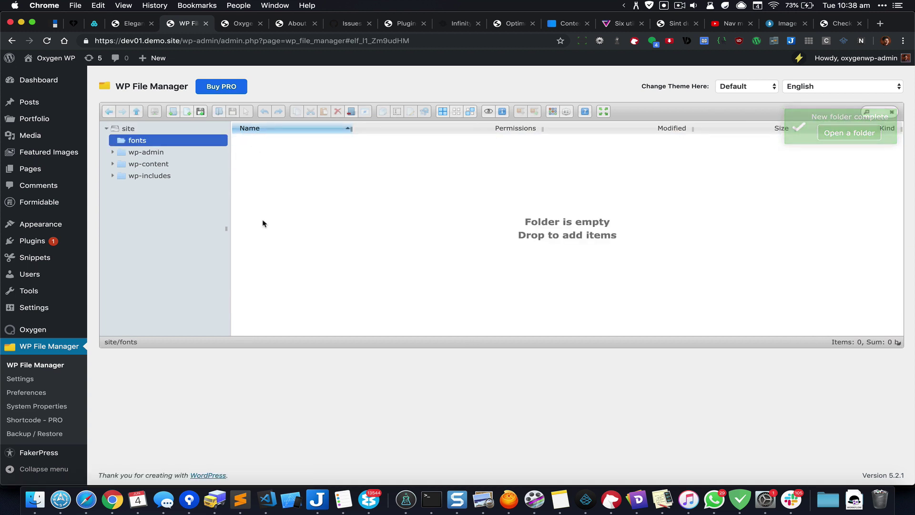
pyautogui.press('super+Tab')
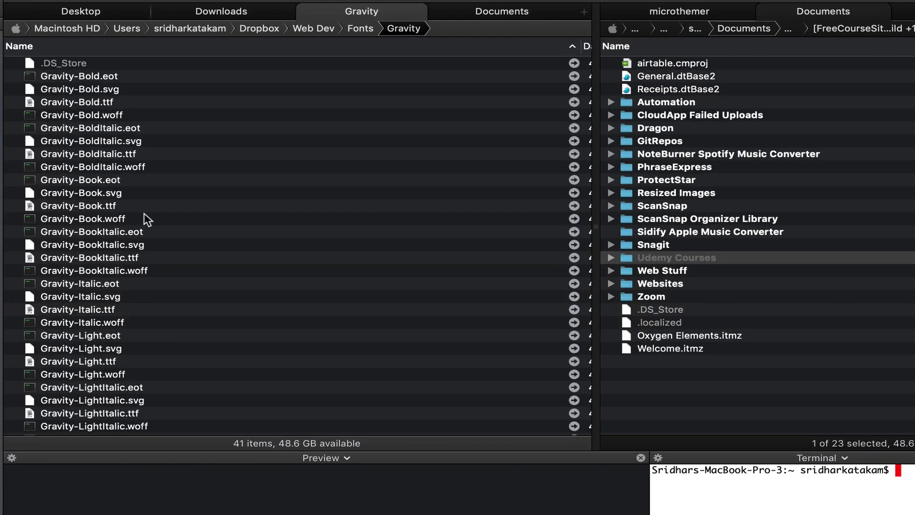
# Step: Select Gravity-Regular.woff and Gravity-Bold.woff in the Gravity folder and drag them to the Drop Stack shelf
pyautogui.scroll(-5, 143, 214)
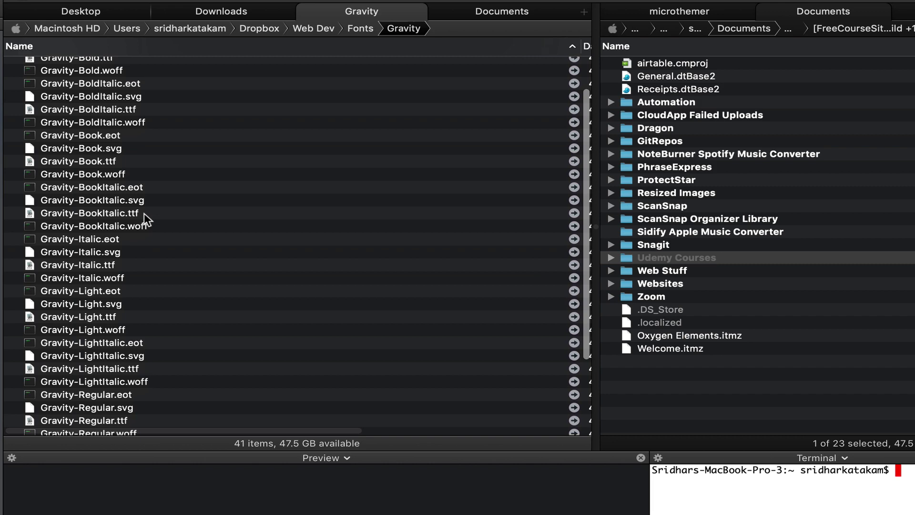
pyautogui.click(134, 308)
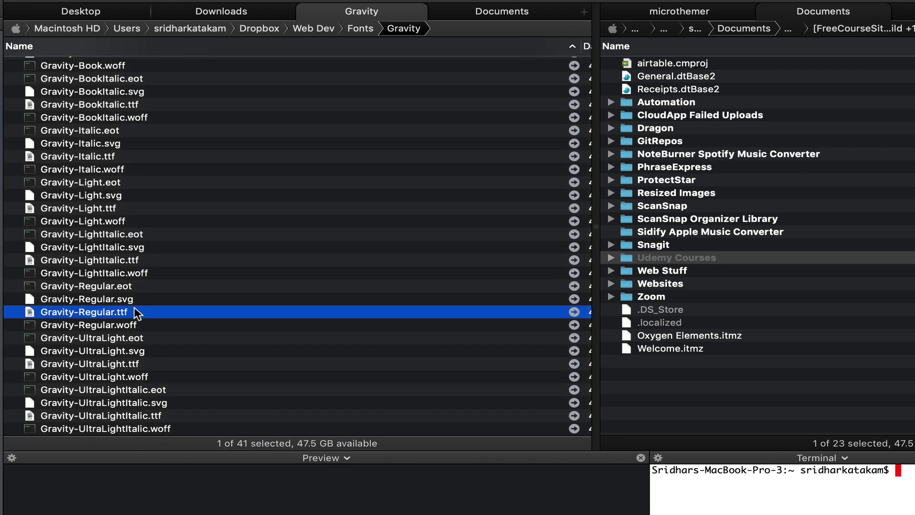
pyautogui.press('Down')
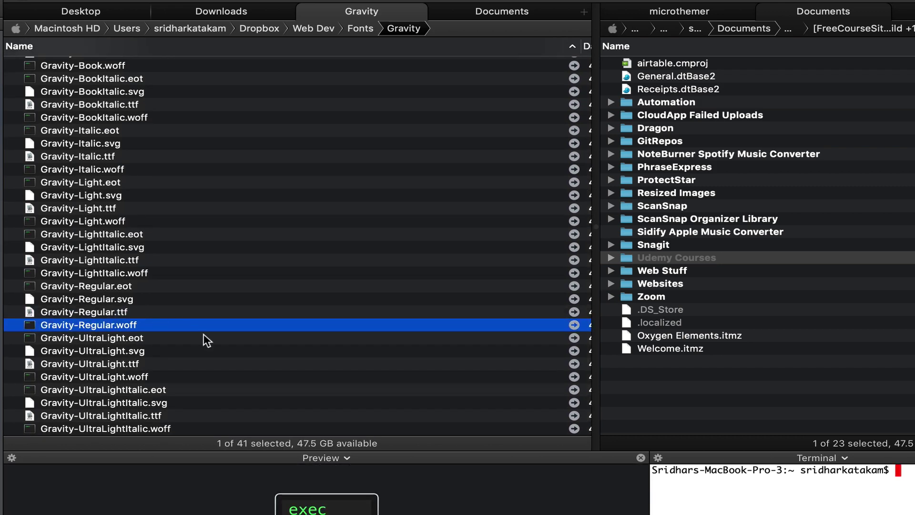
pyautogui.scroll(-1, 206, 340)
pyautogui.scroll(5, 204, 333)
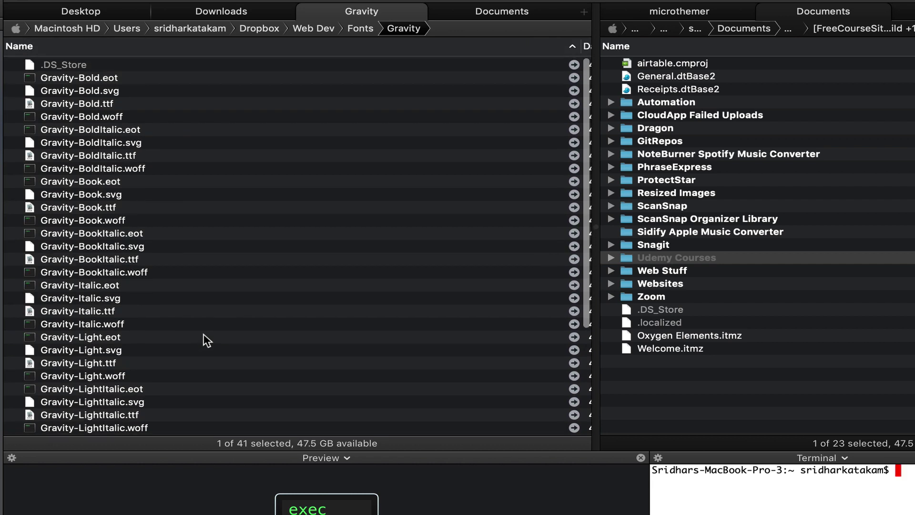
pyautogui.keyDown('super'); pyautogui.click(99, 106); pyautogui.keyUp('super')
pyautogui.keyDown('super'); pyautogui.click(111, 102); pyautogui.keyUp('super')
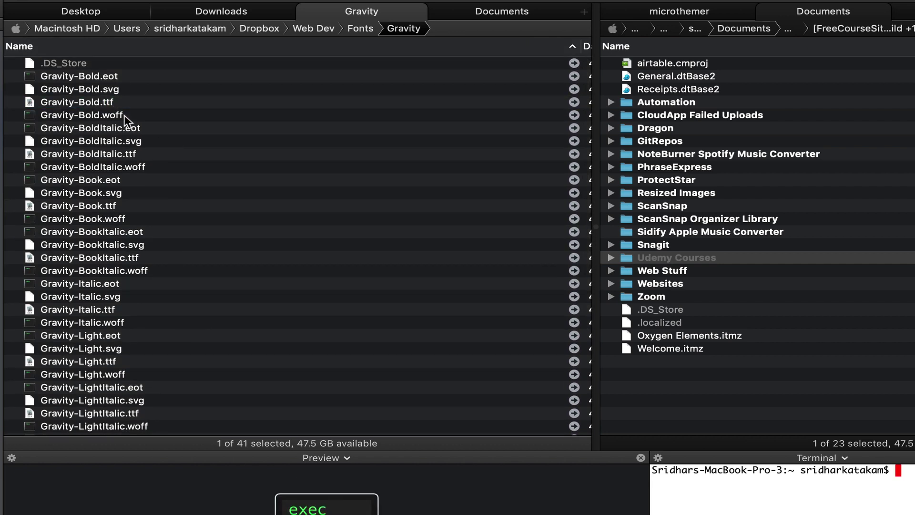
pyautogui.keyDown('super'); pyautogui.click(124, 117); pyautogui.keyUp('super')
pyautogui.moveTo(125, 116); pyautogui.dragTo(386, 201)
# Step: Drop both Gravity .woff files into the site's fonts folder, then select Gravity-Regular.woff
pyautogui.press('super+Tab')
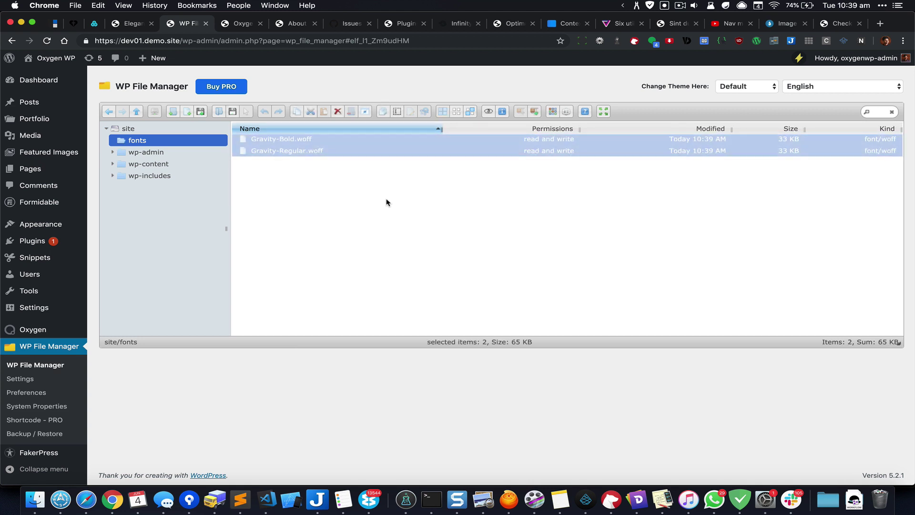
pyautogui.click(329, 201)
pyautogui.click(312, 154)
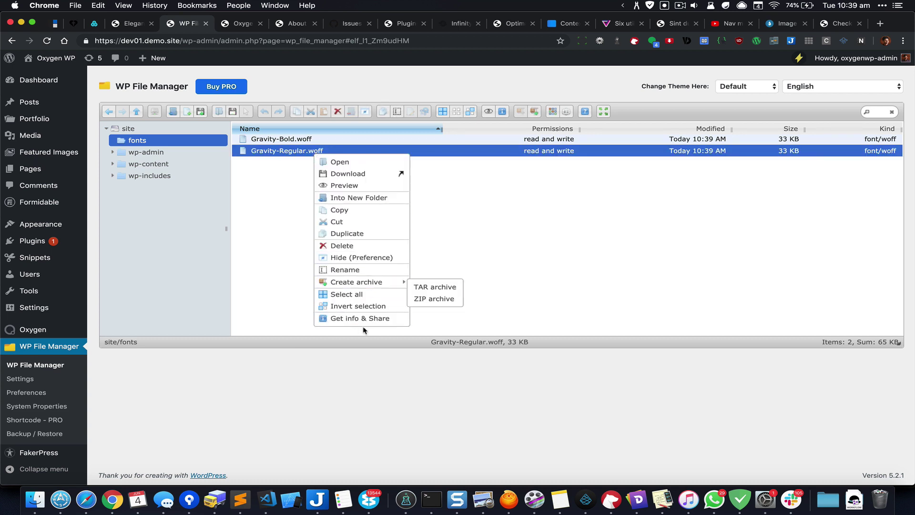
# Step: Copy Gravity-Regular.woff's link via Get info & Share and return to the Elegant Custom Fonts tab
pyautogui.click(396, 320)
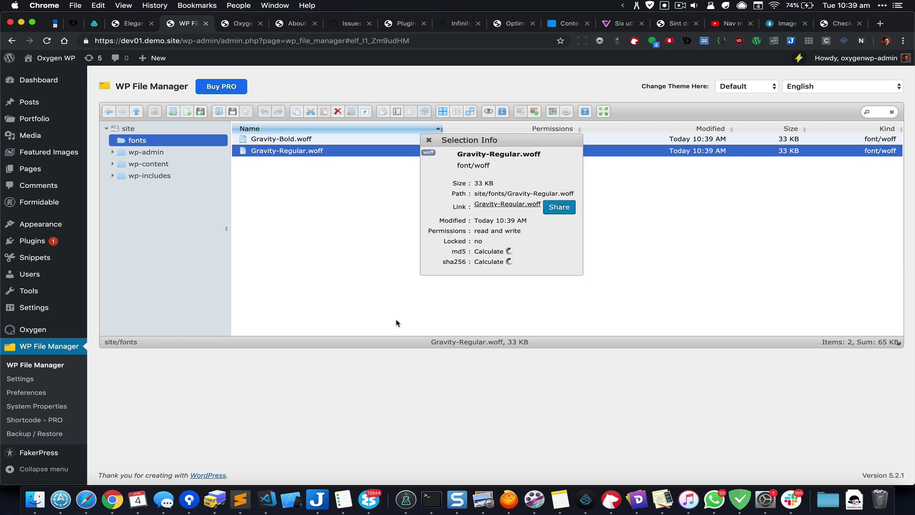
pyautogui.rightClick(522, 207)
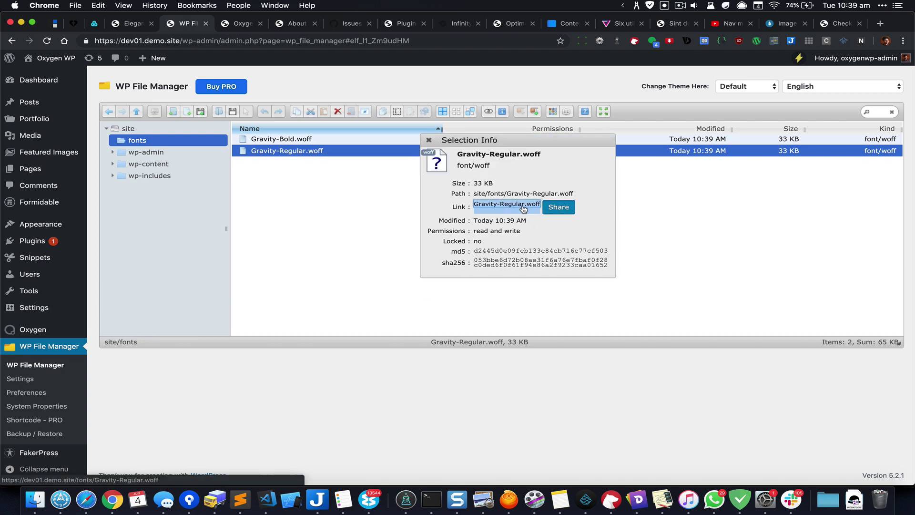
pyautogui.click(553, 253)
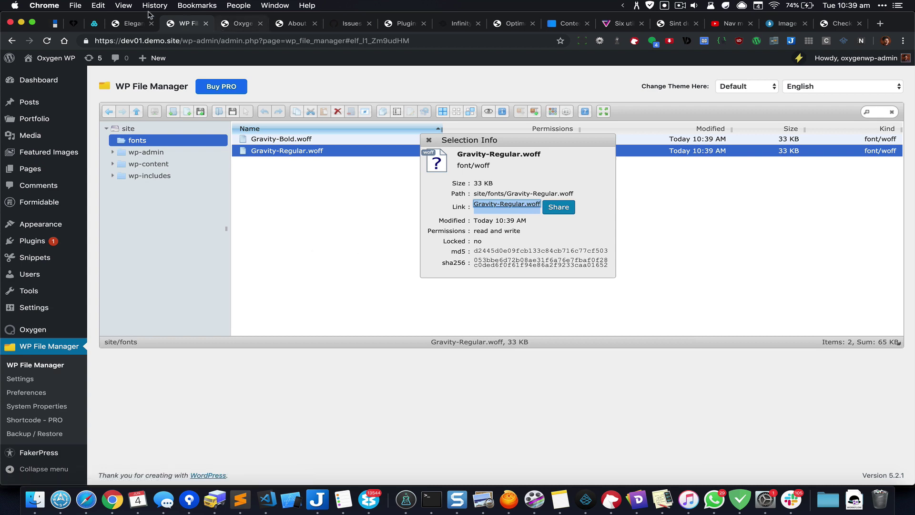
pyautogui.click(133, 23)
# Step: Paste the link as //dev01.demo.site/fonts/Gravity-Regular.woff, without https:, and add the 400 font face
pyautogui.click(241, 253)
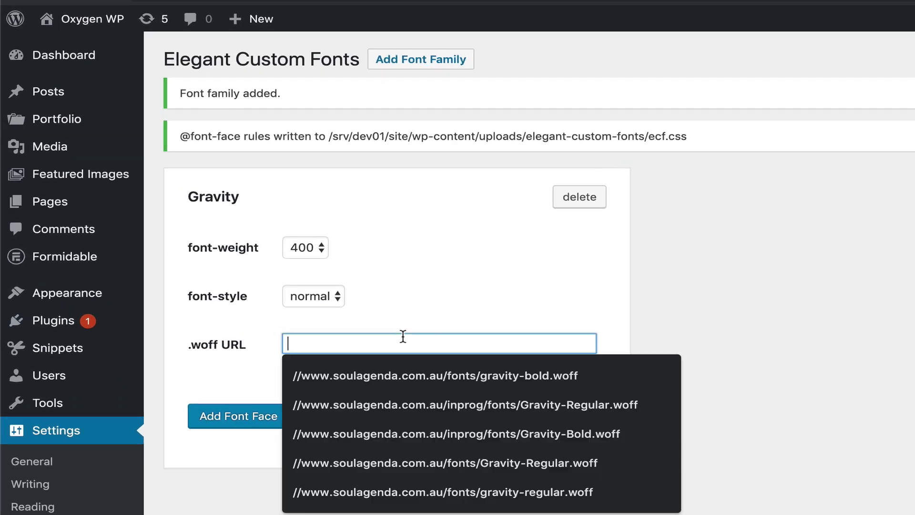
pyautogui.press('super+v')
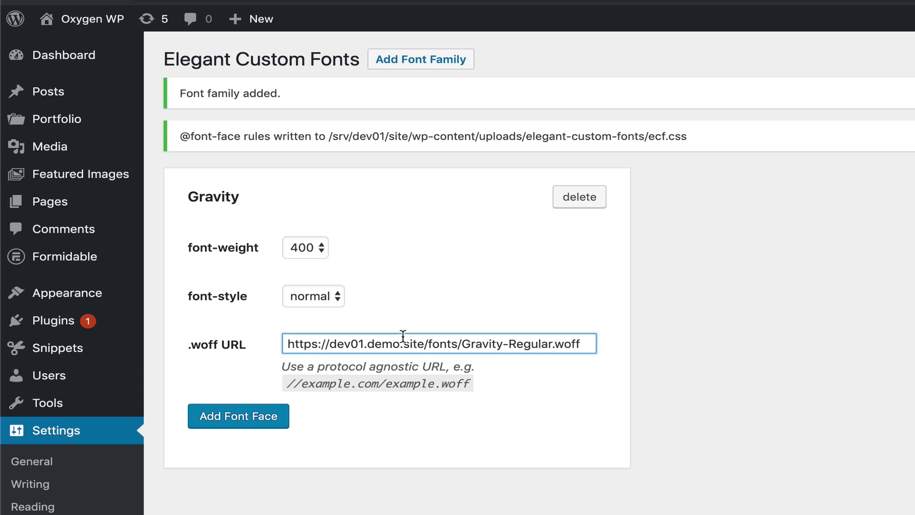
pyautogui.press('Right')
pyautogui.press('Right')
pyautogui.press('Right')
pyautogui.press('Right')
pyautogui.press('Right')
pyautogui.press('Right')
pyautogui.press('Right')
pyautogui.press('Right')
pyautogui.press('Left')
pyautogui.hotkey('shift', 'Home')
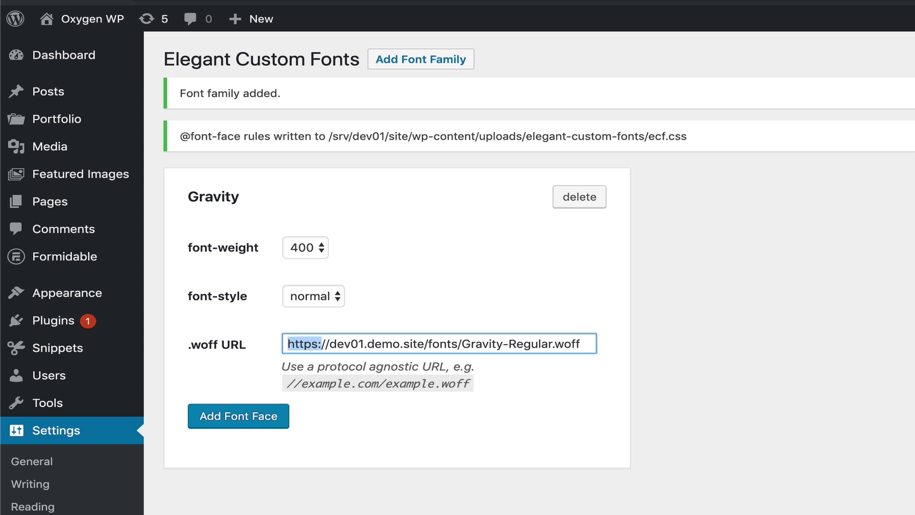
pyautogui.press('BackSpace')
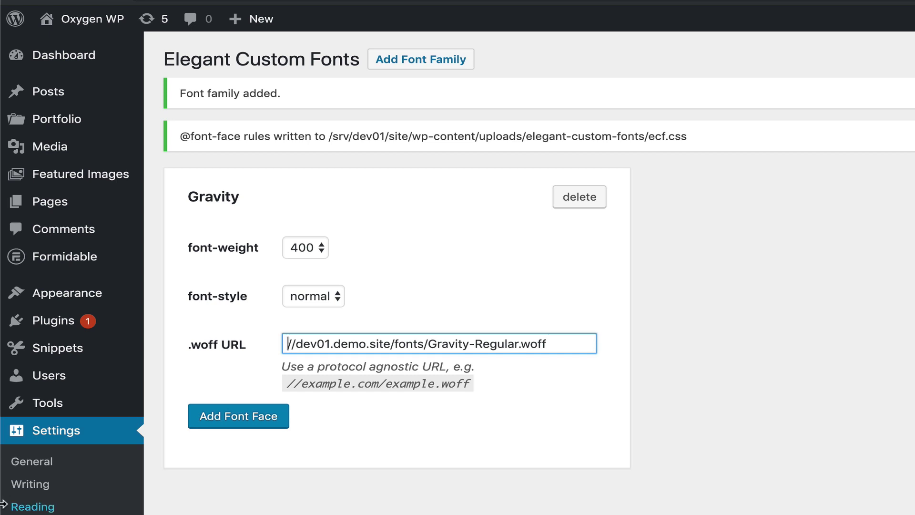
pyautogui.click(261, 428)
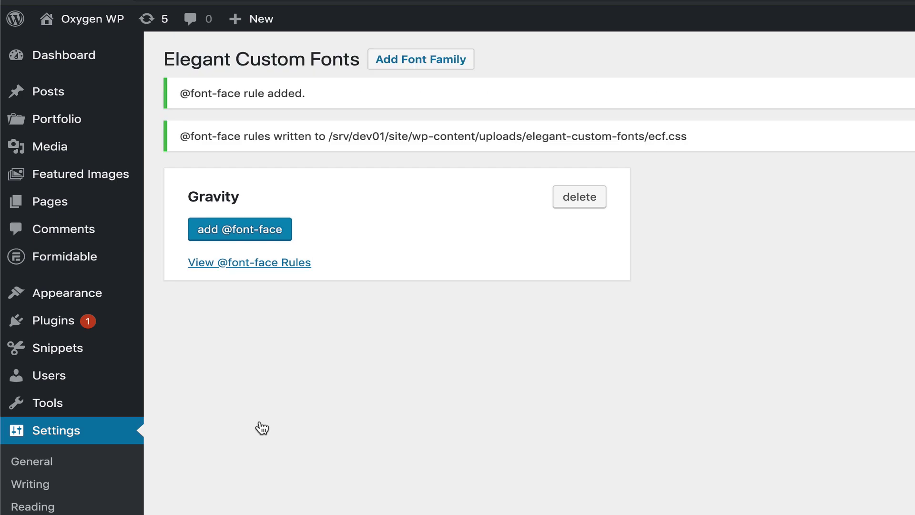
pyautogui.click(260, 232)
pyautogui.click(304, 250)
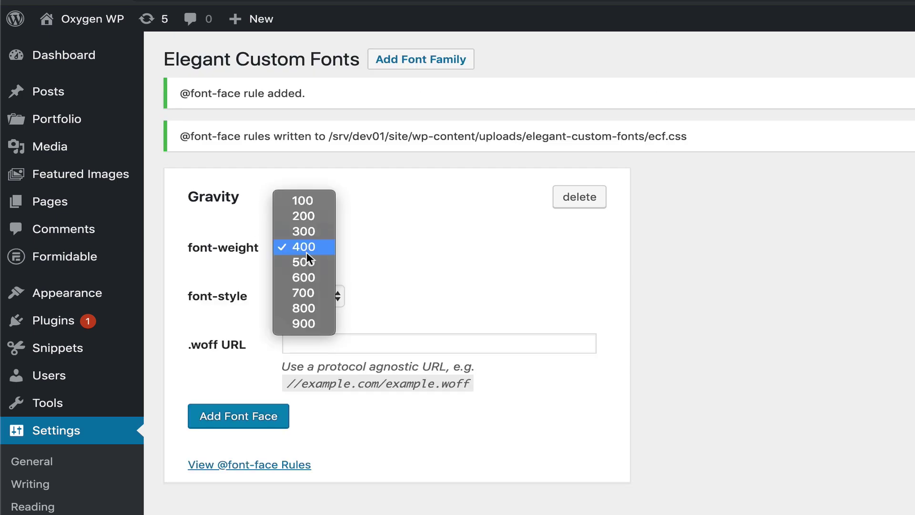
pyautogui.click(316, 290)
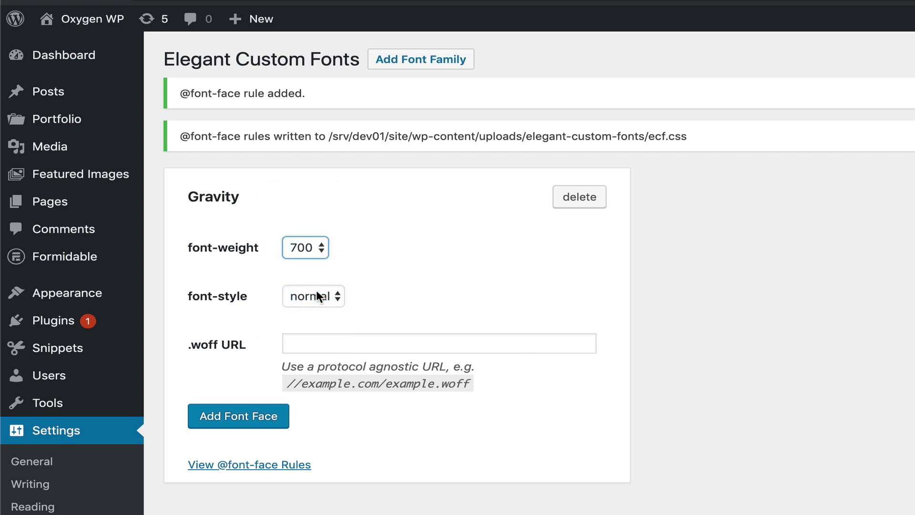
pyautogui.click(321, 298)
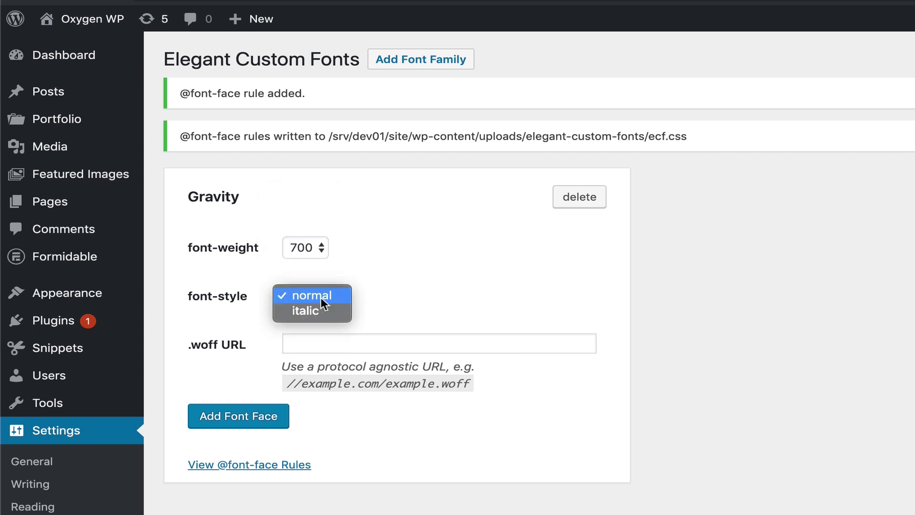
pyautogui.click(398, 341)
# Step: Set the .woff URL to //dev01.demo.site/fonts/Gravity-Bold.woff and add the font face
pyautogui.click(400, 341)
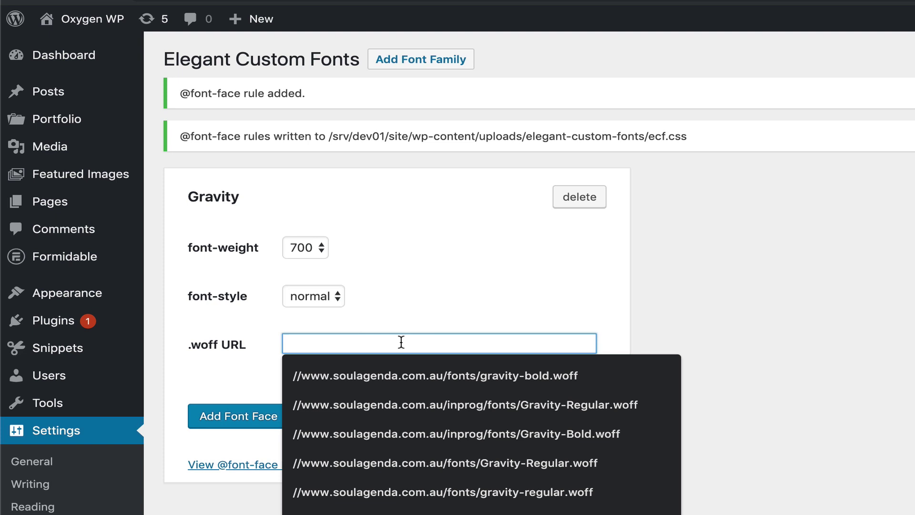
pyautogui.press('super+v')
pyautogui.press('Left')
pyautogui.press('Left')
pyautogui.press('Left')
pyautogui.press('Left')
pyautogui.press('Left')
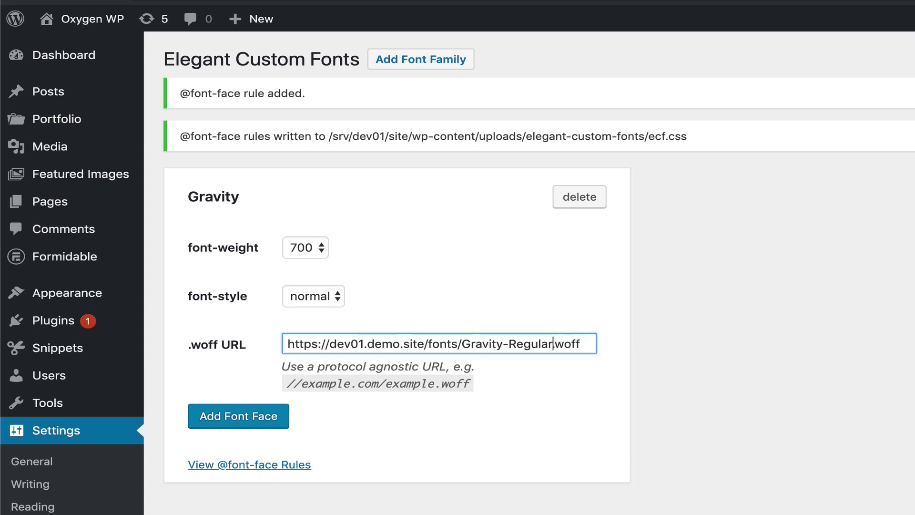
pyautogui.hotkey('alt', 'shift', 'Left')
pyautogui.write('Bold')
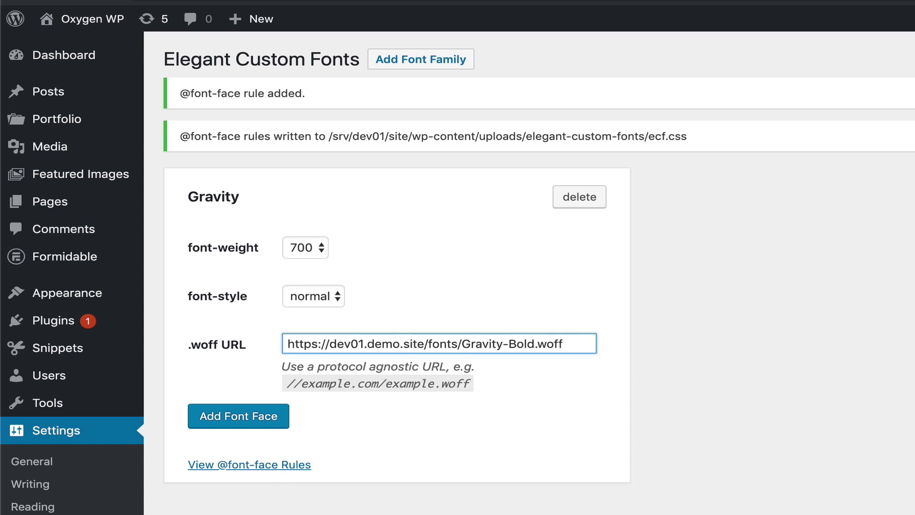
pyautogui.hotkey('alt', 'shift', 'Right')
pyautogui.hotkey('shift', 'Right')
pyautogui.press('BackSpace')
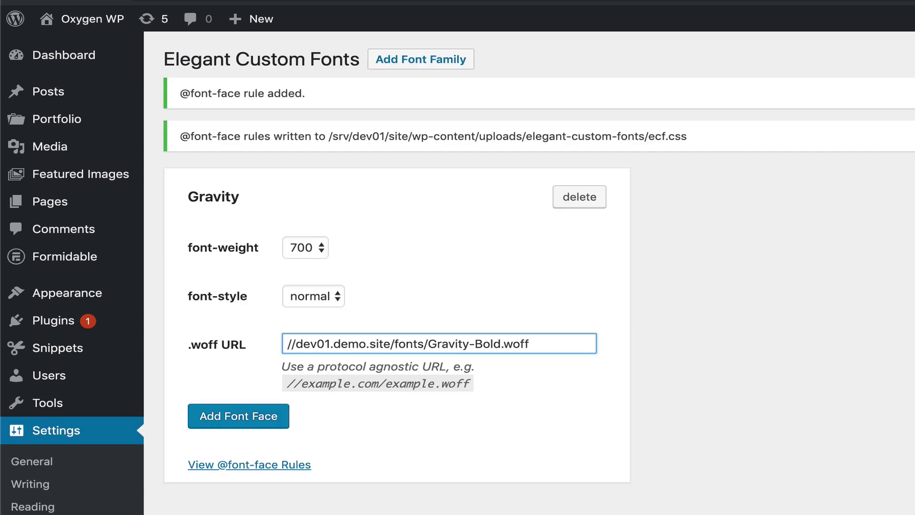
pyautogui.click(270, 427)
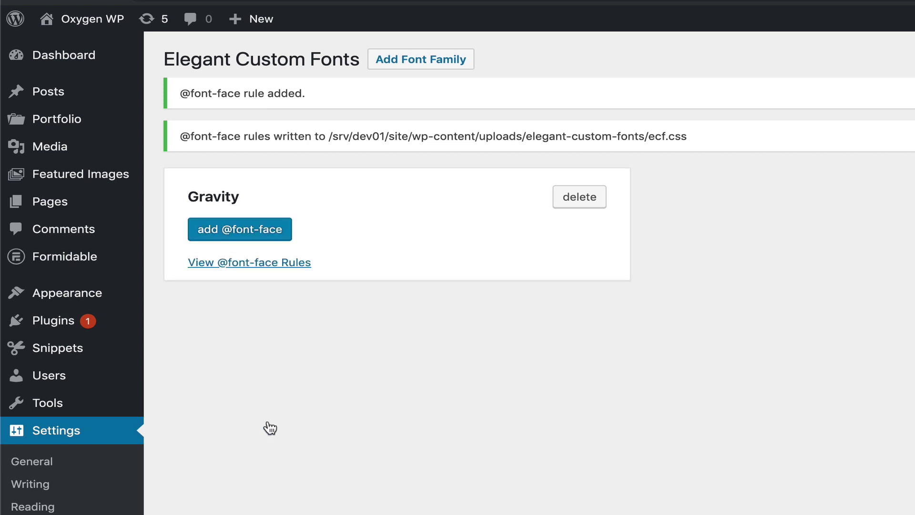
pyautogui.click(294, 265)
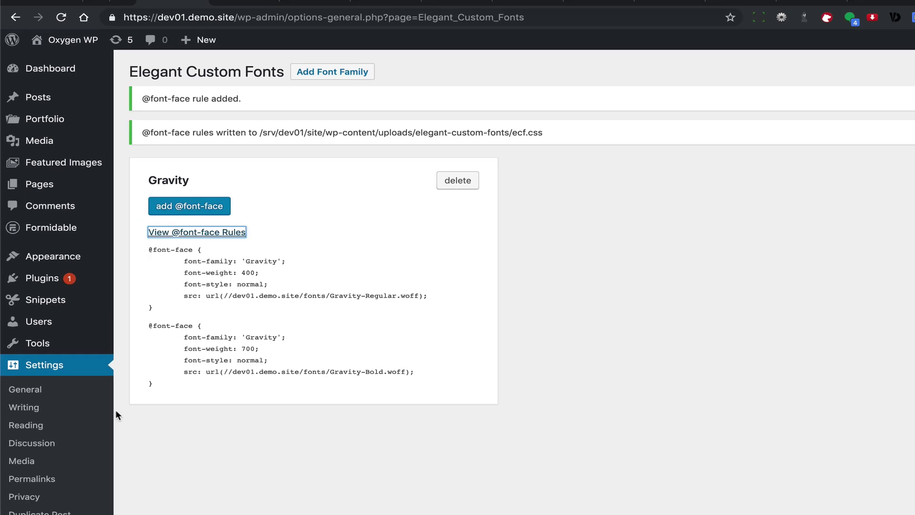
pyautogui.scroll(-1, 87, 343)
# Step: From Oxygen > Templates, launch the Blog Post template in the visual builder
pyautogui.moveTo(62, 431)
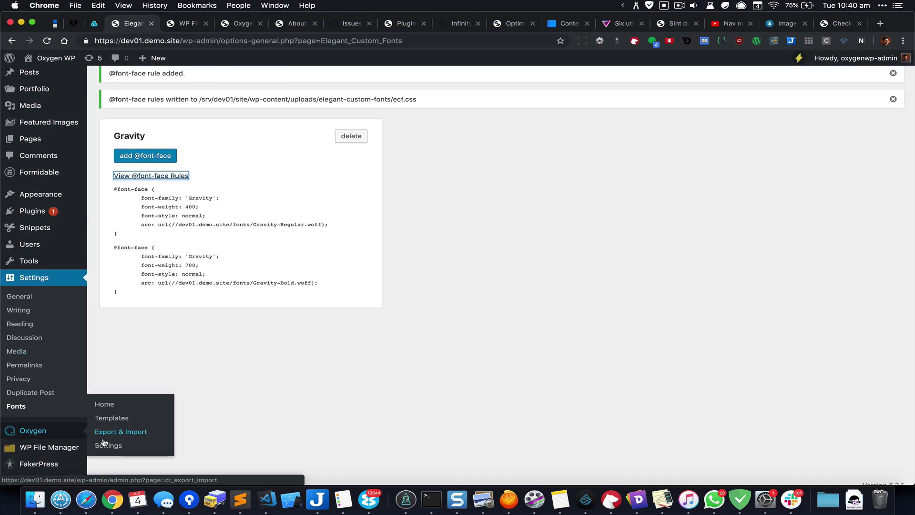
pyautogui.click(119, 418)
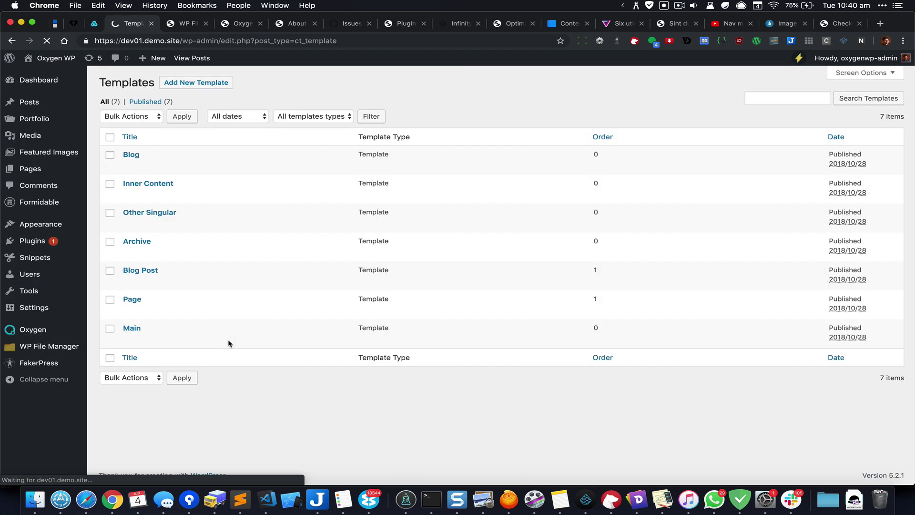
pyautogui.click(147, 269)
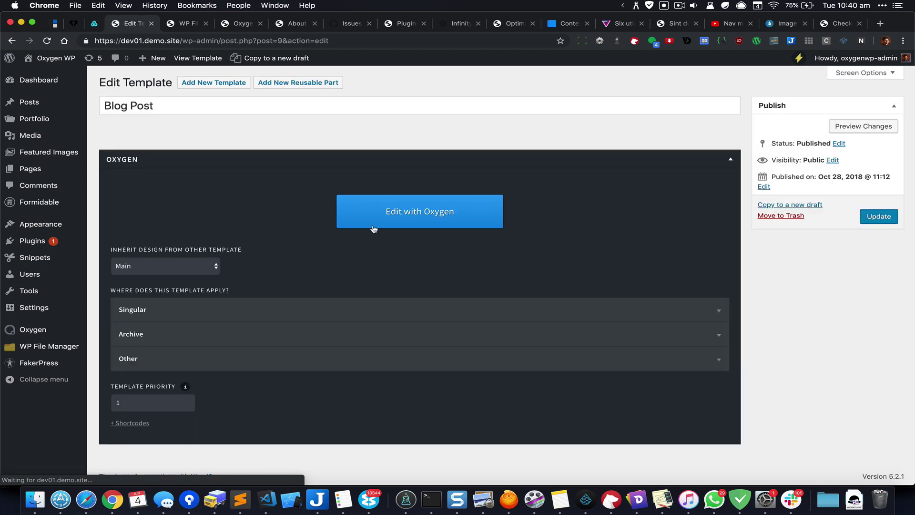
pyautogui.click(403, 226)
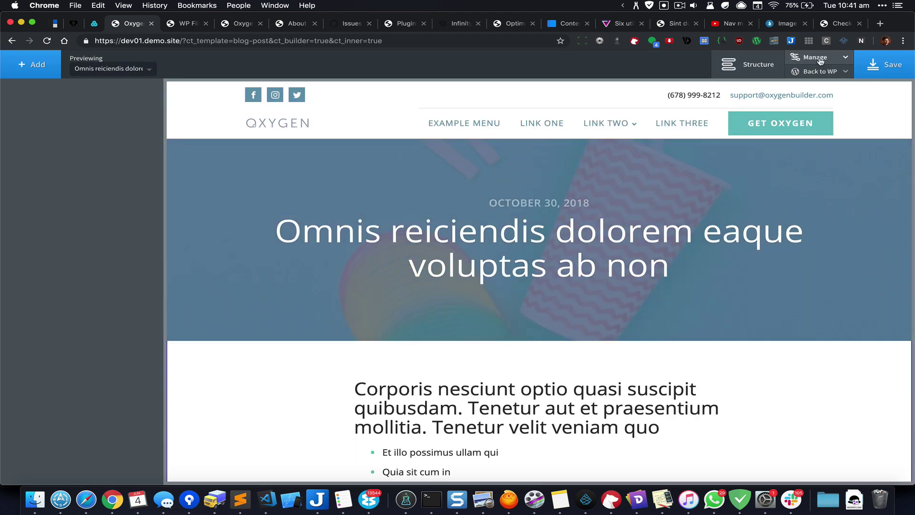
# Step: Check Global Styles > Fonts (Open Sans for display and text), then open the frontend post in a new tab
pyautogui.click(815, 58)
pyautogui.click(821, 72)
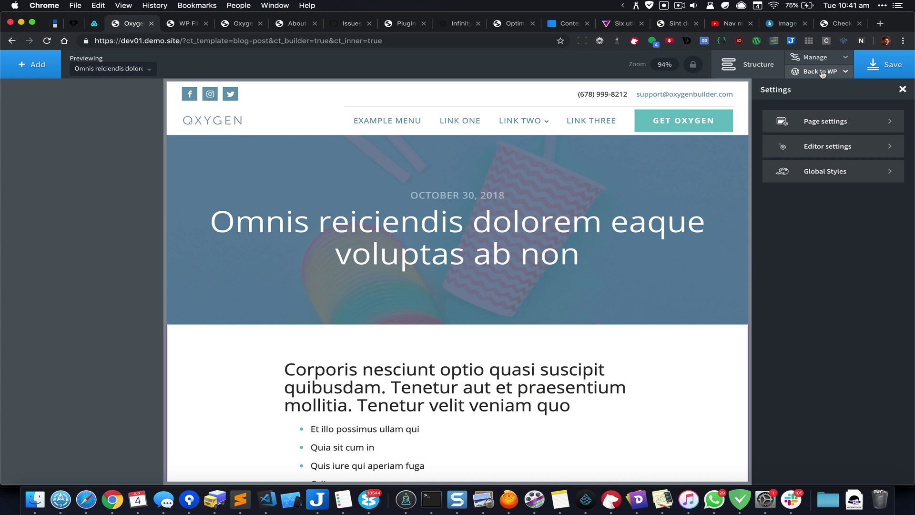
pyautogui.click(847, 180)
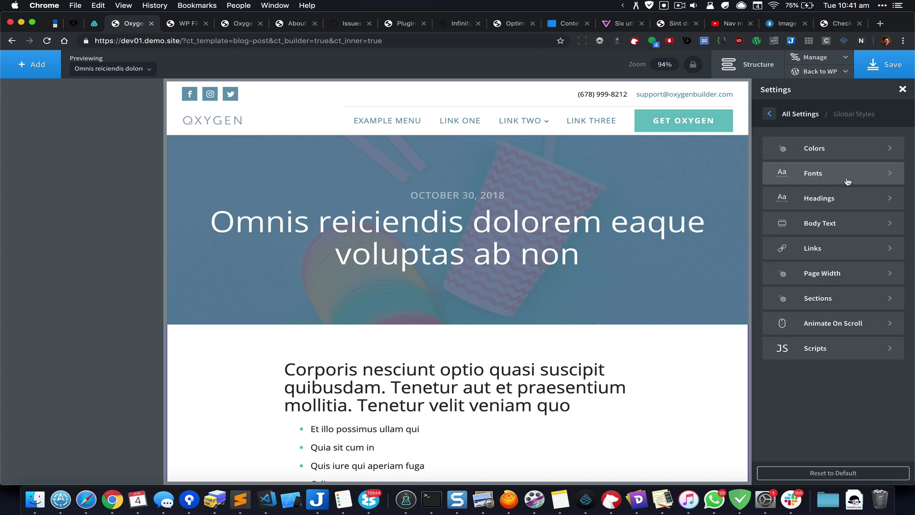
pyautogui.click(847, 182)
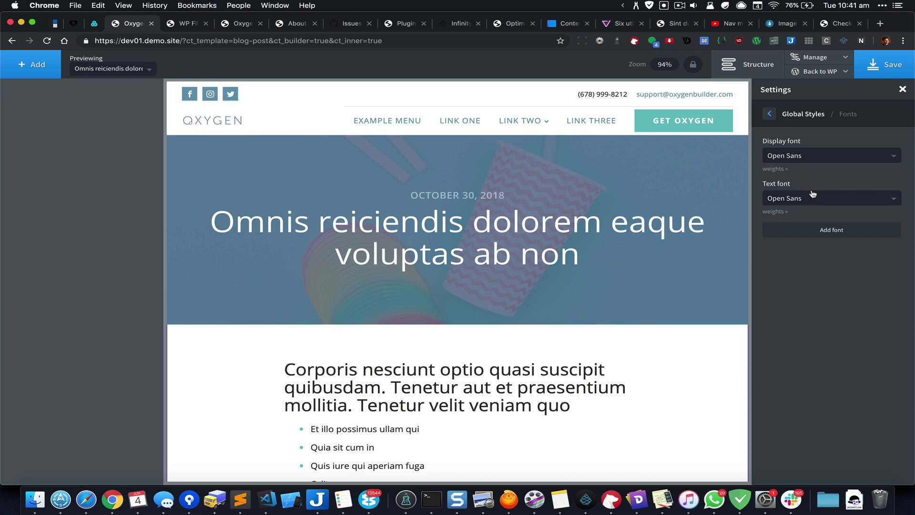
pyautogui.click(819, 72)
pyautogui.rightClick(816, 103)
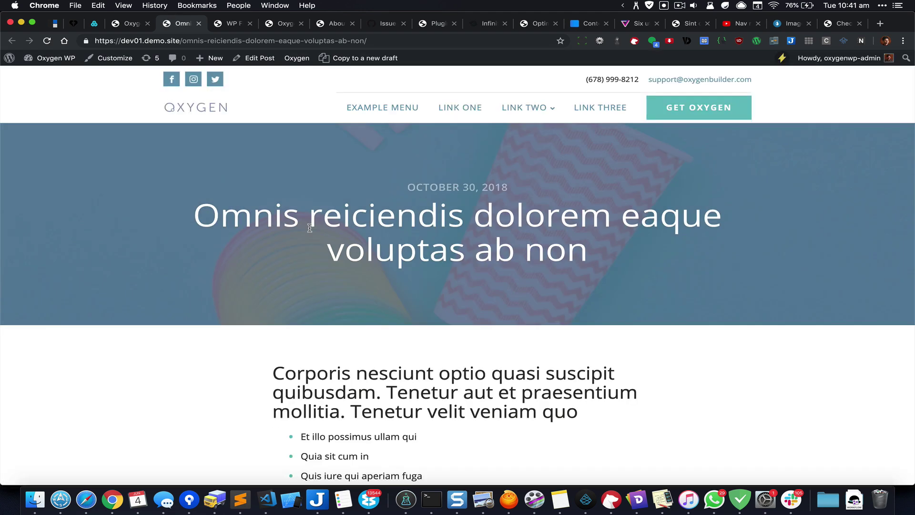
# Step: Scroll through the live post in its current font, then go back to the builder tab
pyautogui.scroll(-2, 184, 263)
pyautogui.scroll(5, 184, 264)
pyautogui.click(129, 27)
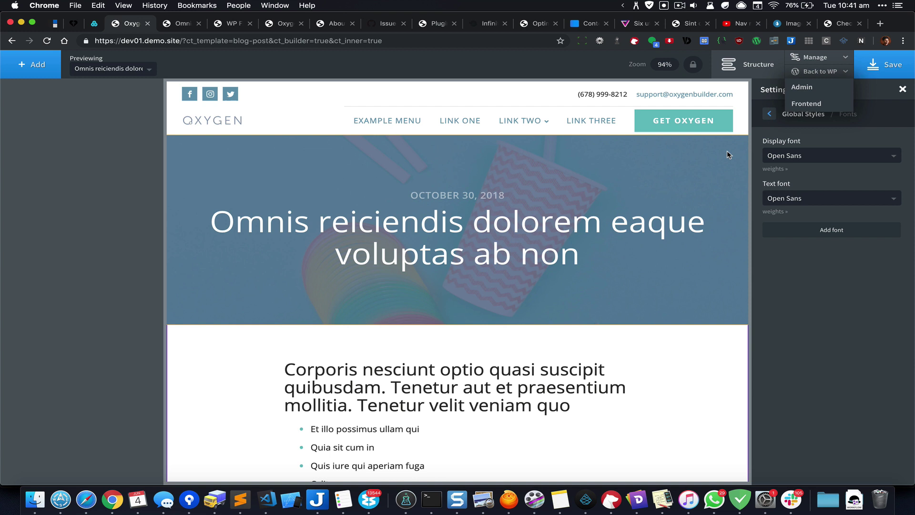
# Step: Choose Gravity for both the Display and Text fonts under Global Styles > Fonts and save
pyautogui.click(829, 157)
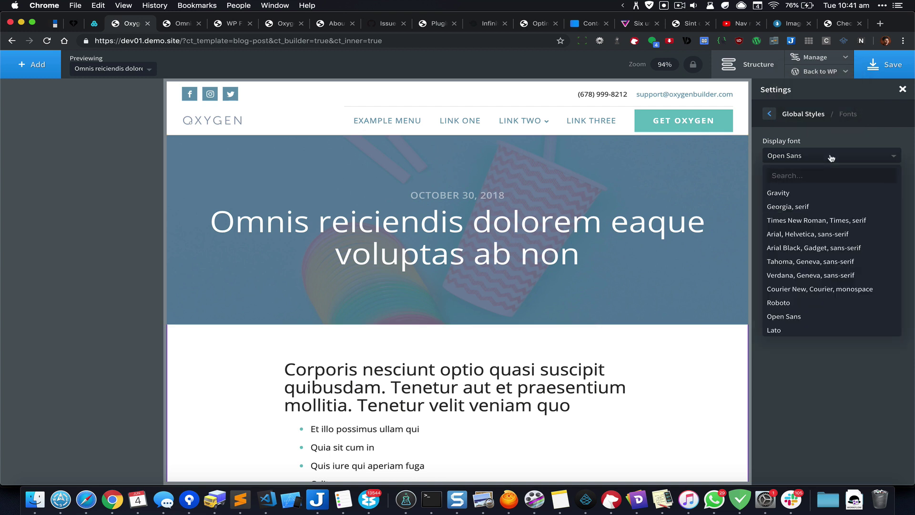
pyautogui.click(810, 193)
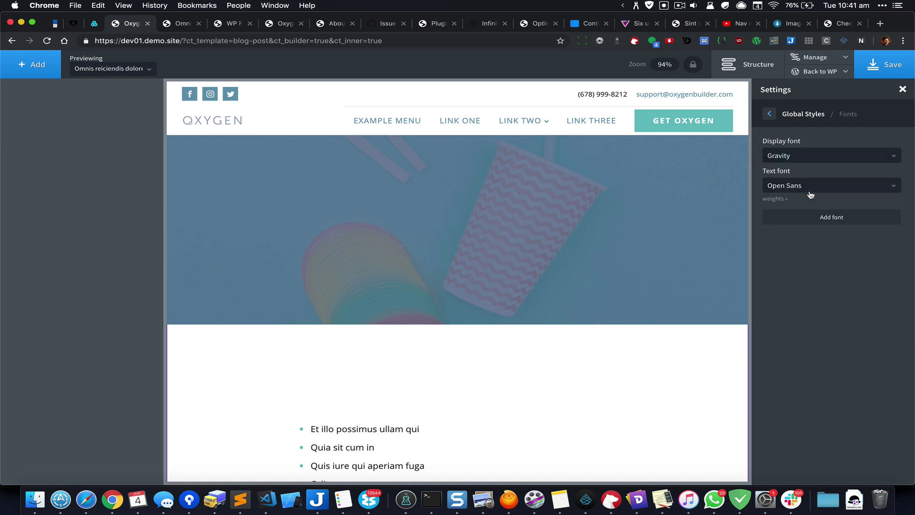
pyautogui.click(820, 190)
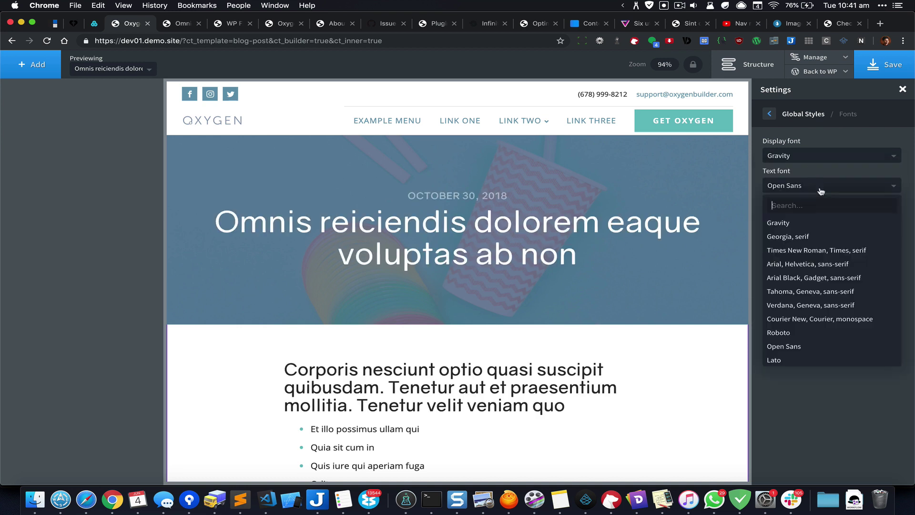
pyautogui.click(809, 222)
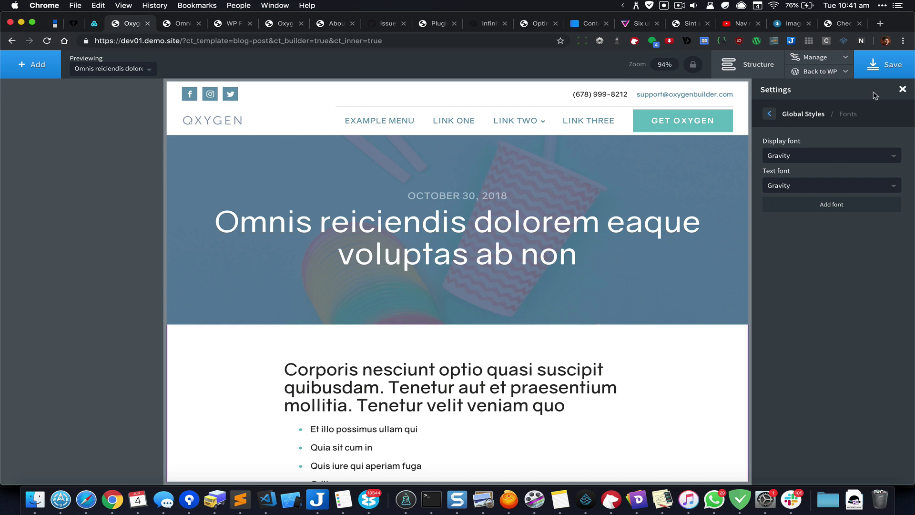
pyautogui.click(887, 69)
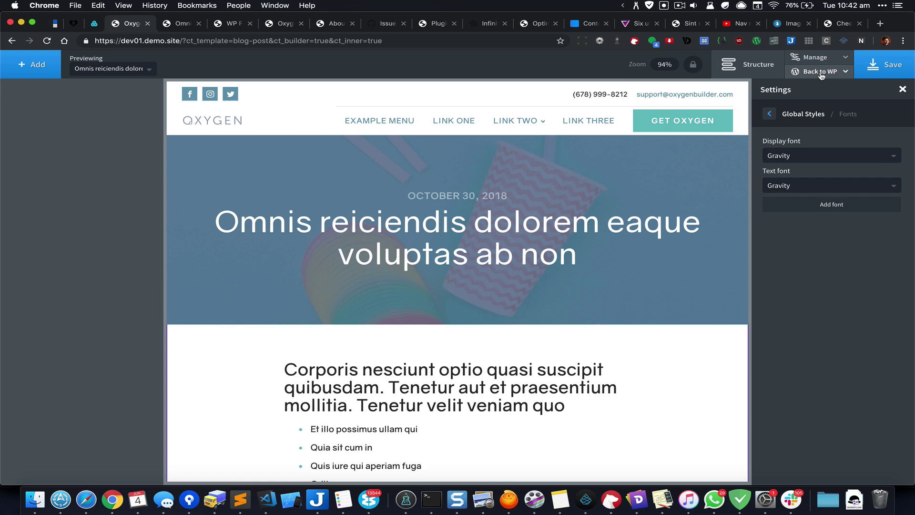
# Step: Open the frontend post and flip between the Gravity and original-font tabs to compare them
pyautogui.moveTo(819, 74)
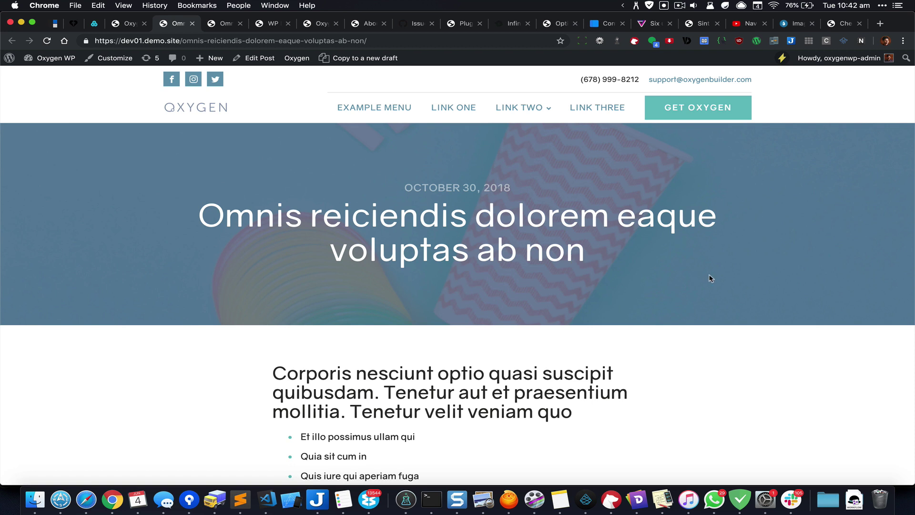
pyautogui.hotkey('ctrl', 'Tab')
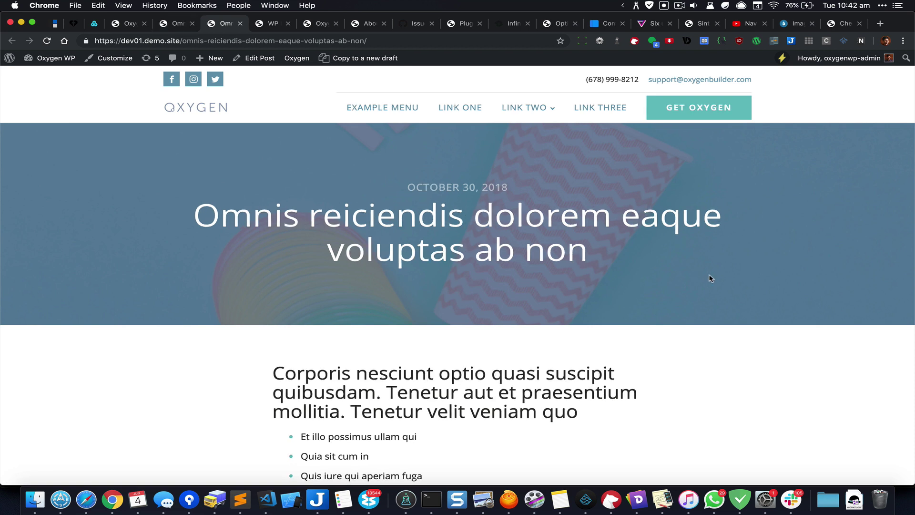
pyautogui.hotkey('ctrl', 'shift', 'Tab')
pyautogui.hotkey('ctrl', 'Tab')
pyautogui.hotkey('ctrl', 'shift', 'Tab')
pyautogui.hotkey('ctrl', 'Tab')
pyautogui.hotkey('ctrl', 'shift', 'Tab')
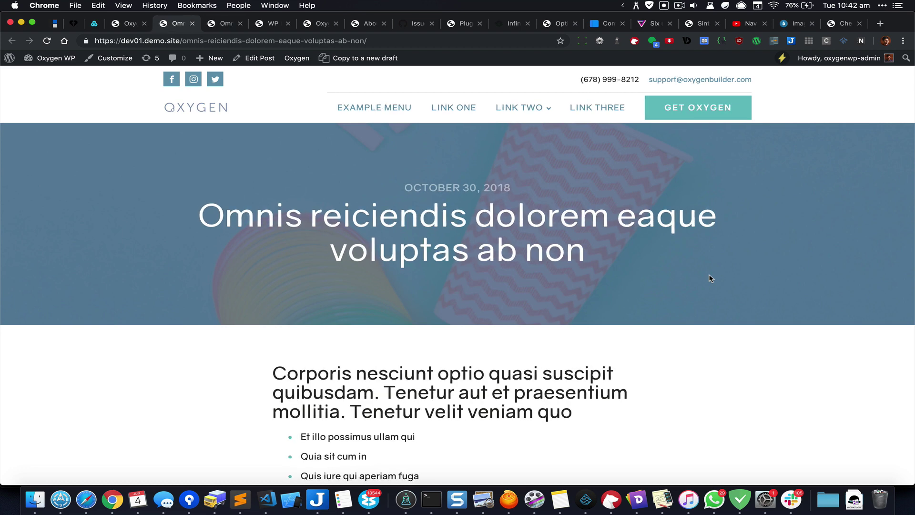
pyautogui.hotkey('ctrl', 'Tab')
pyautogui.hotkey('ctrl', 'shift', 'Tab')
pyautogui.hotkey('ctrl', 'Tab')
pyautogui.hotkey('ctrl', 'Tab')
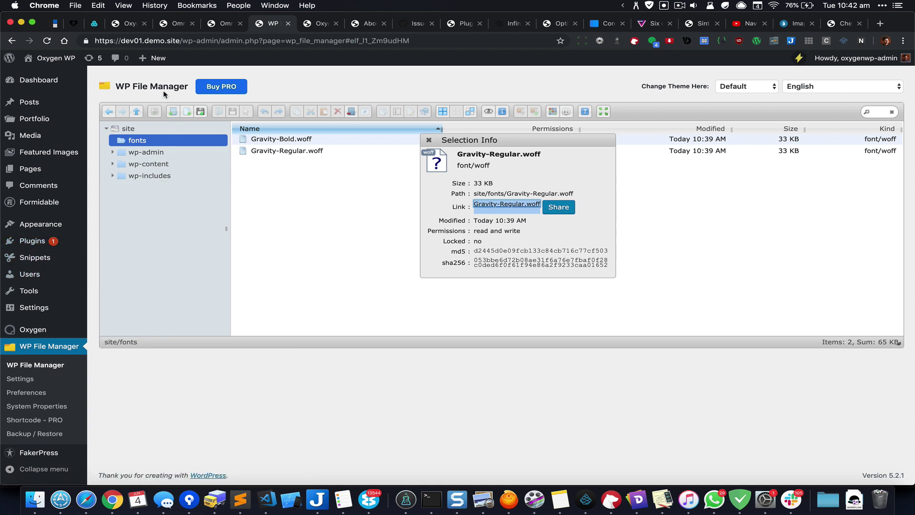
# Step: Find WP File Manager in the Installed Plugins list and deactivate it
pyautogui.click(64, 244)
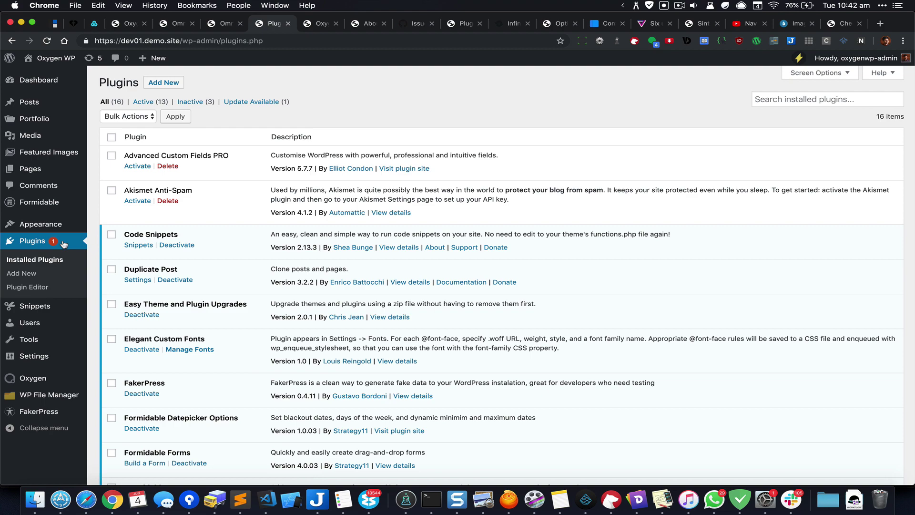
pyautogui.scroll(-10, 253, 186)
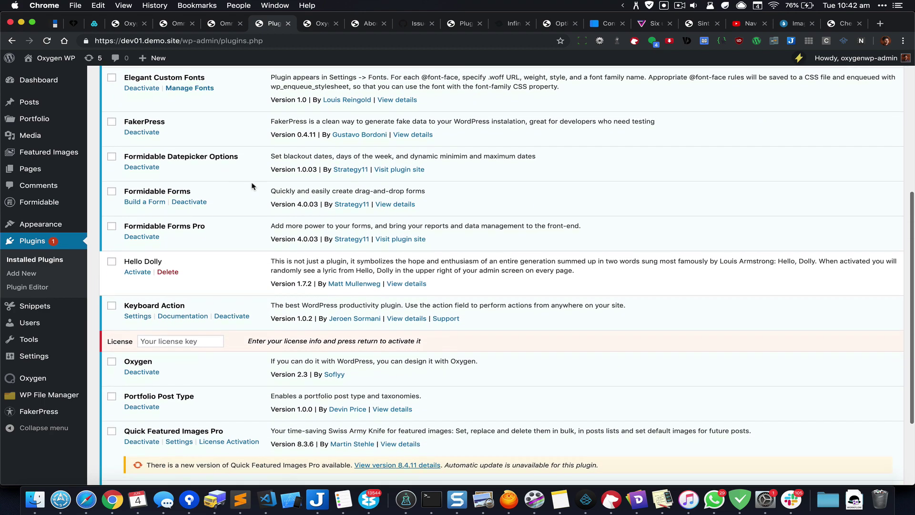
pyautogui.scroll(-4, 253, 186)
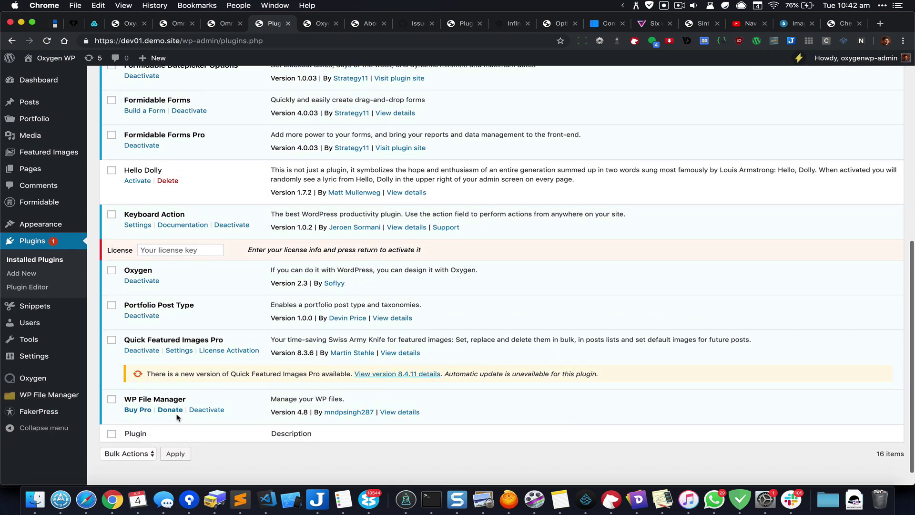
pyautogui.click(207, 411)
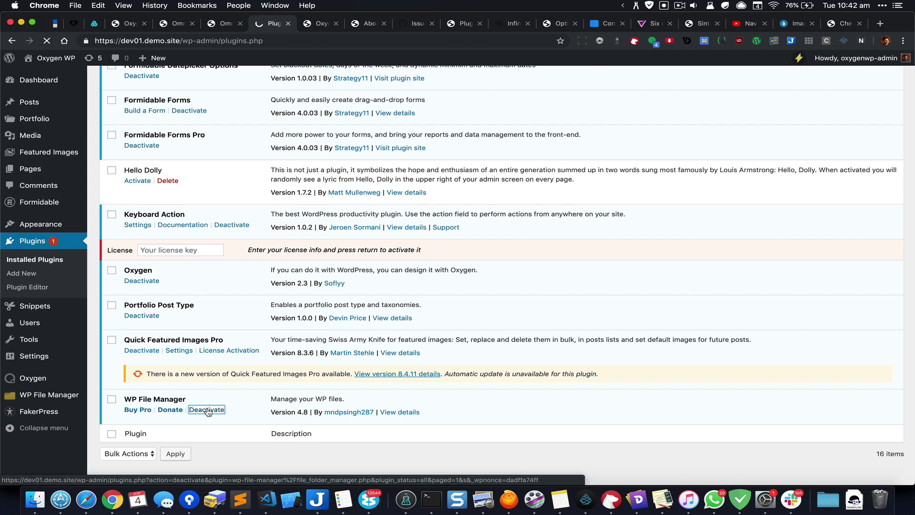